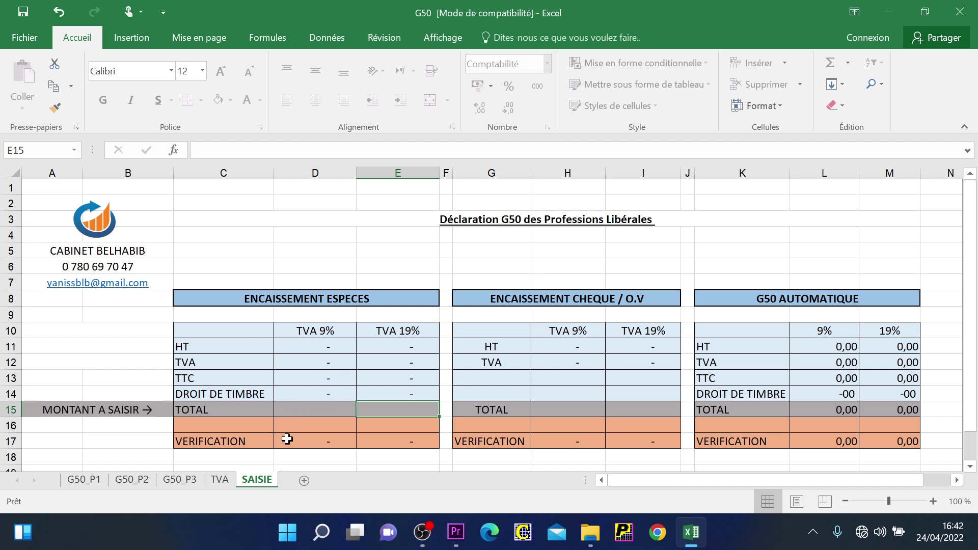
pyautogui.click(332, 408)
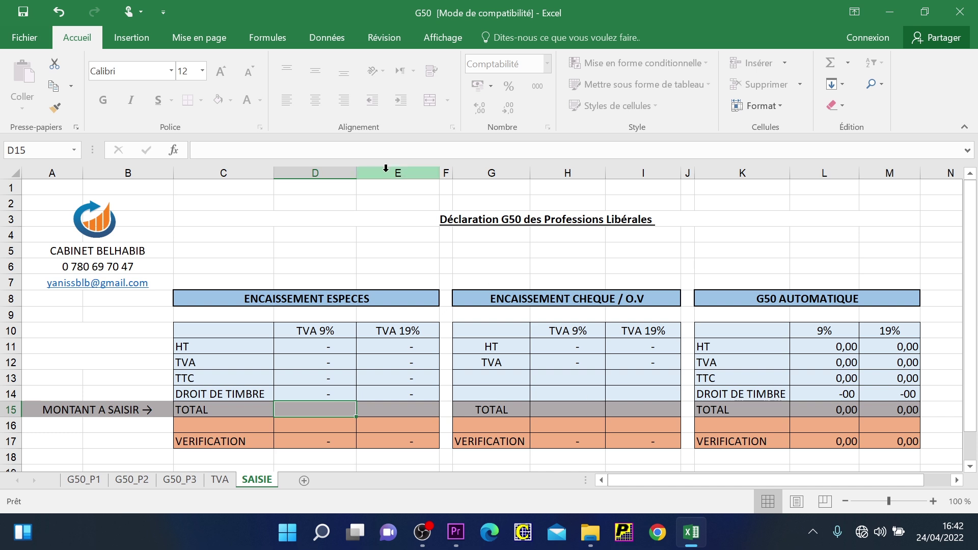
pyautogui.write('HH')
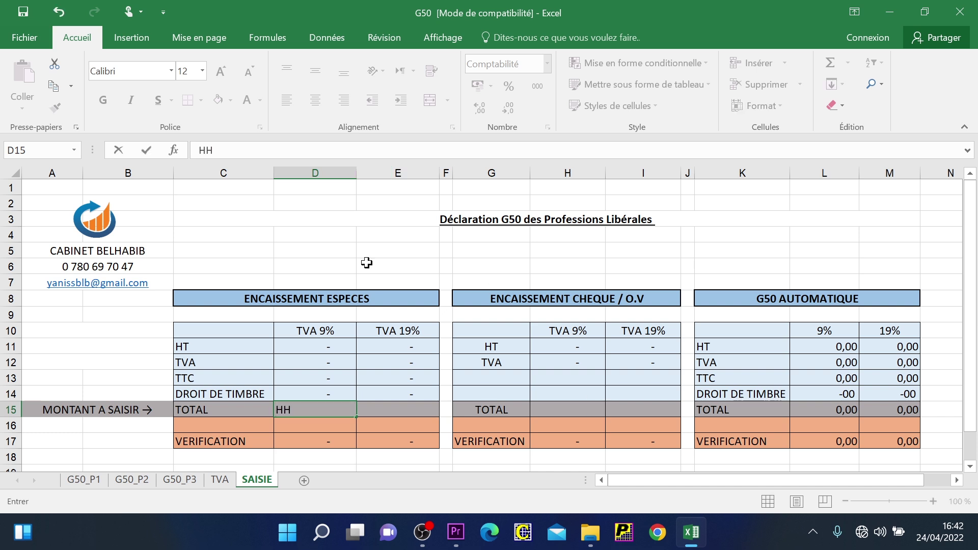
pyautogui.press('BackSpace')
pyautogui.press('BackSpace')
pyautogui.press('Escape')
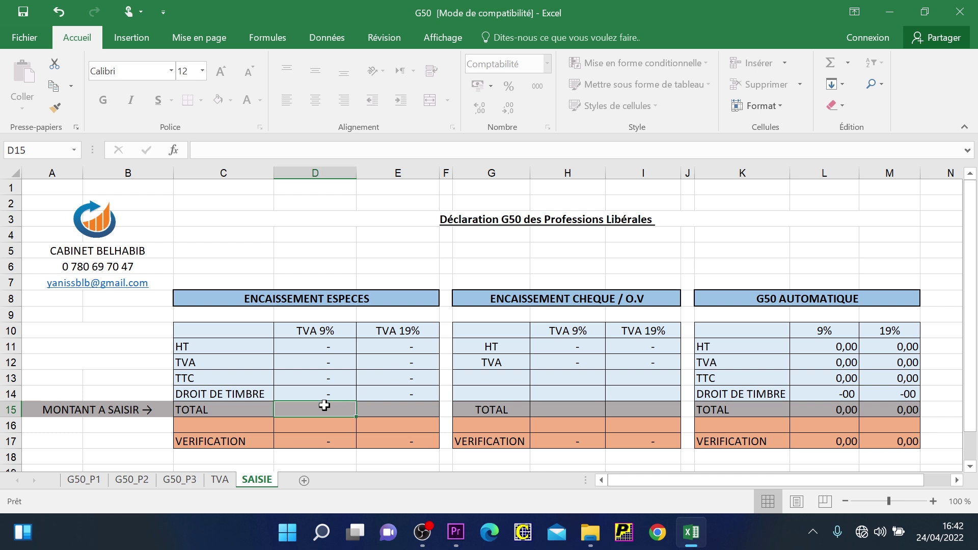
# Enter TVA 9% totals of 100000 for cash receipts in D15 and 20000 for cheque/O.V receipts in H15.
pyautogui.write('100000')
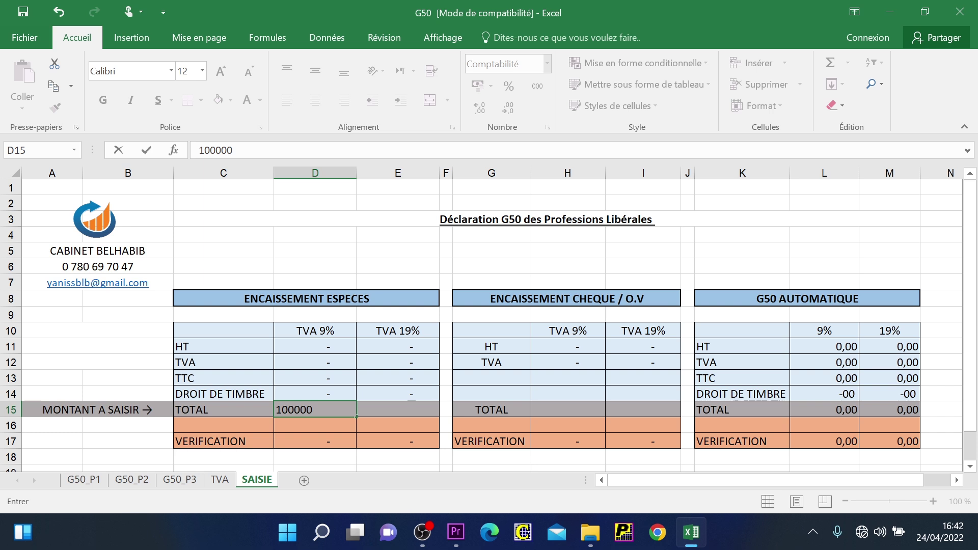
pyautogui.press('Tab')
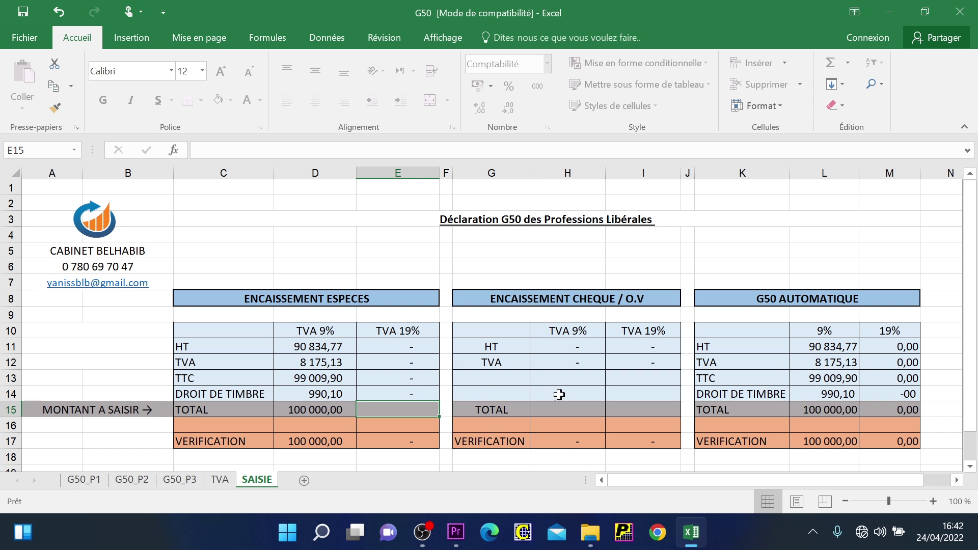
pyautogui.click(567, 410)
pyautogui.write('20000')
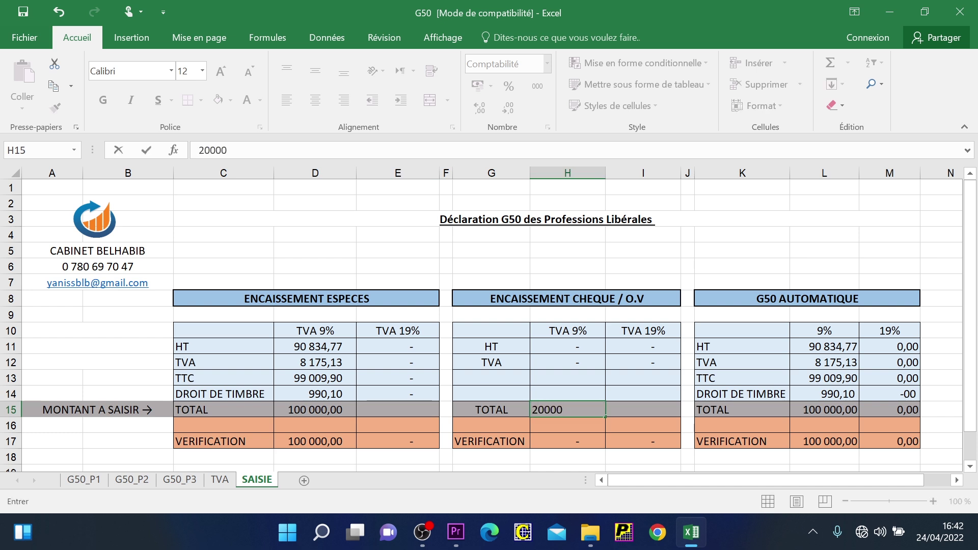
pyautogui.press('Tab')
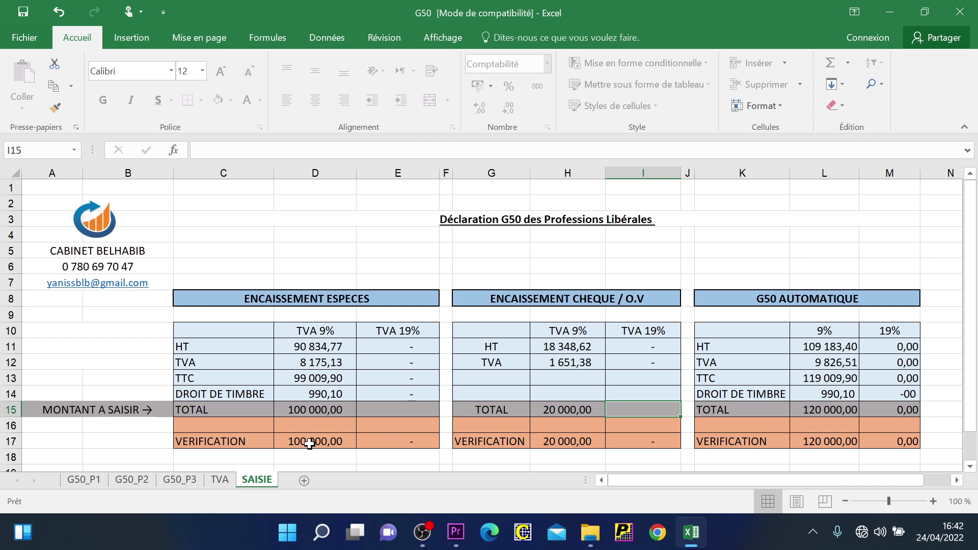
# Review the declaration header on the G50_P1 sheet, including the period, tax identifier and article d'imposition fields.
pyautogui.click(94, 483)
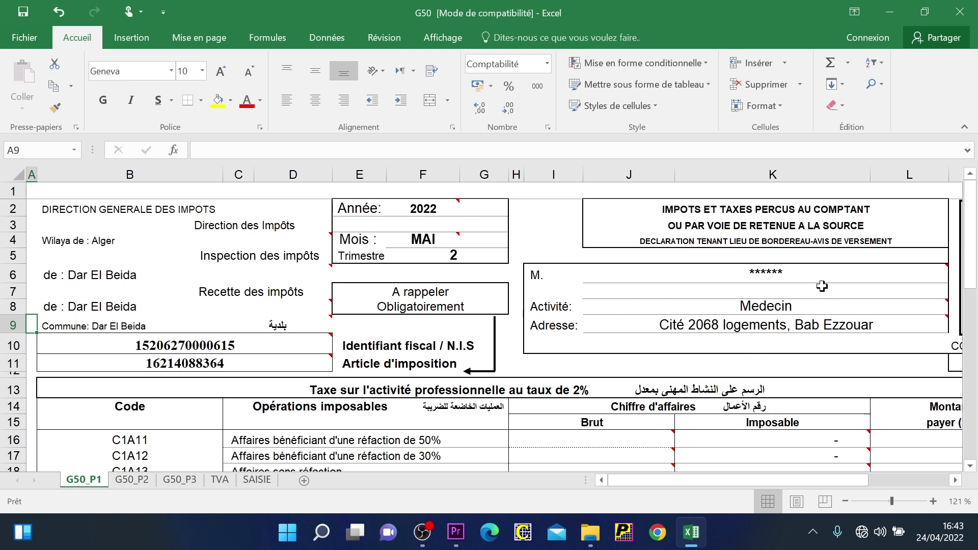
pyautogui.moveTo(786, 307)
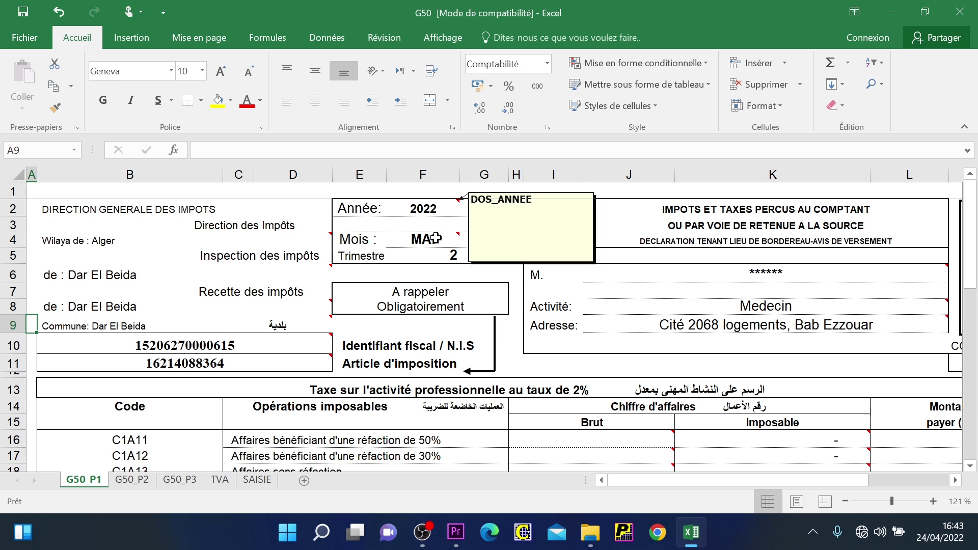
pyautogui.moveTo(432, 241)
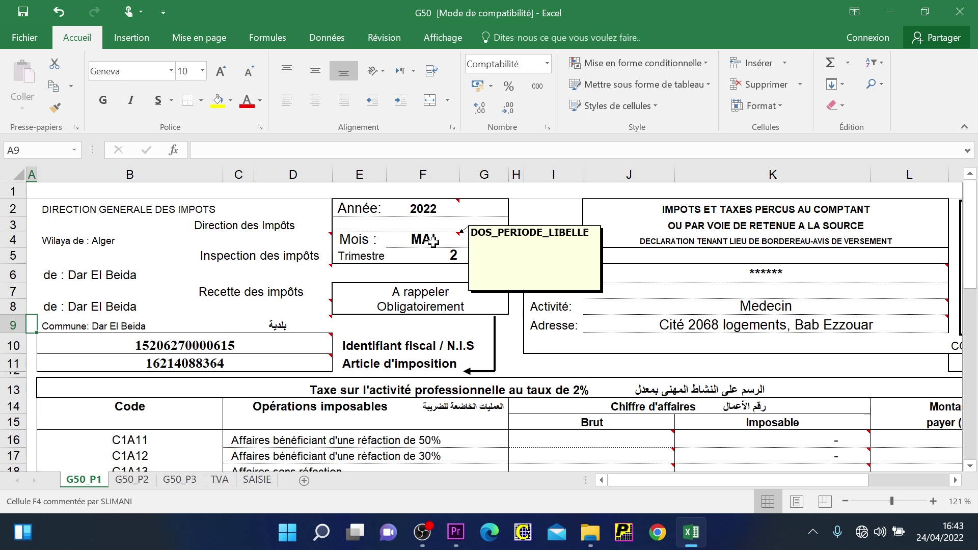
pyautogui.click(262, 345)
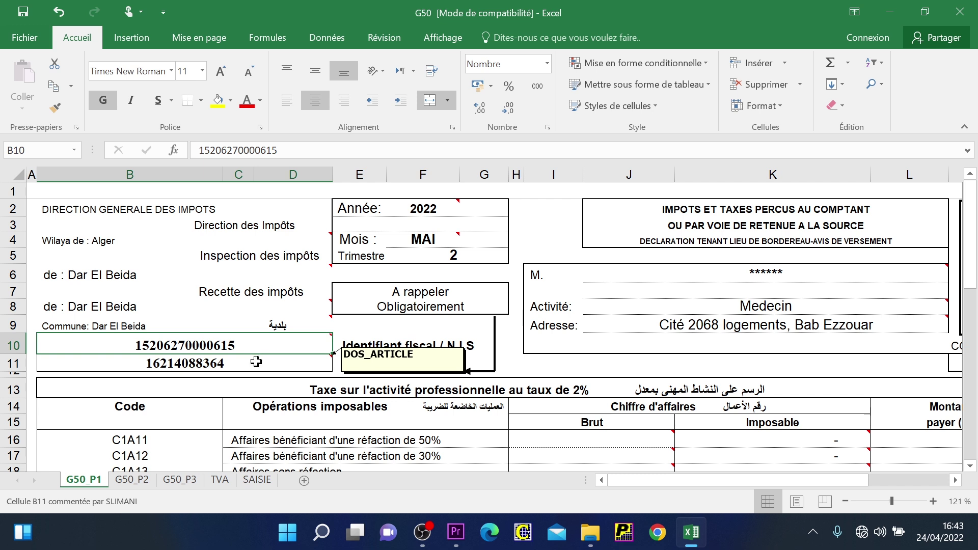
pyautogui.click(256, 362)
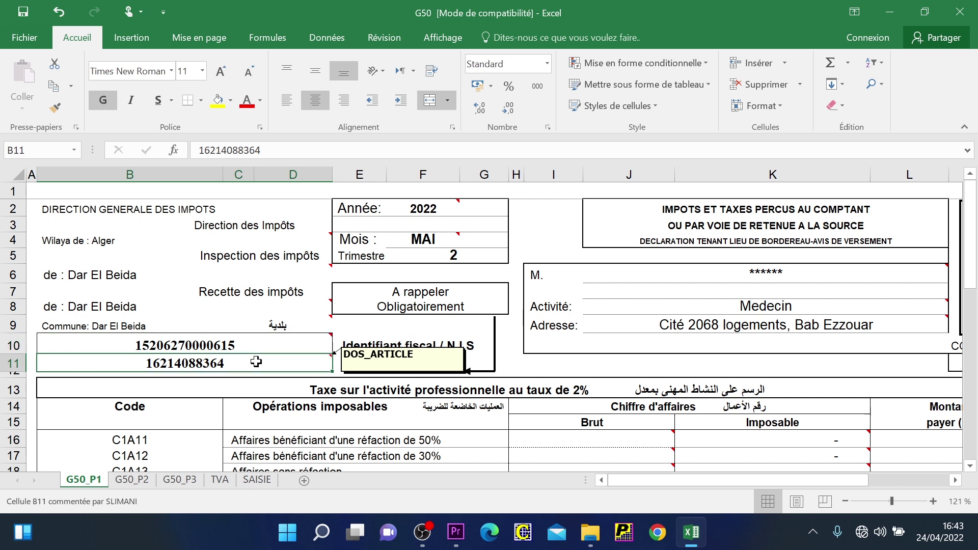
# Check the gross amount formula for Affaires exonérées (C1A14) on G50_P1 against its source on the SAISIE sheet.
pyautogui.scroll(-5, 255, 361)
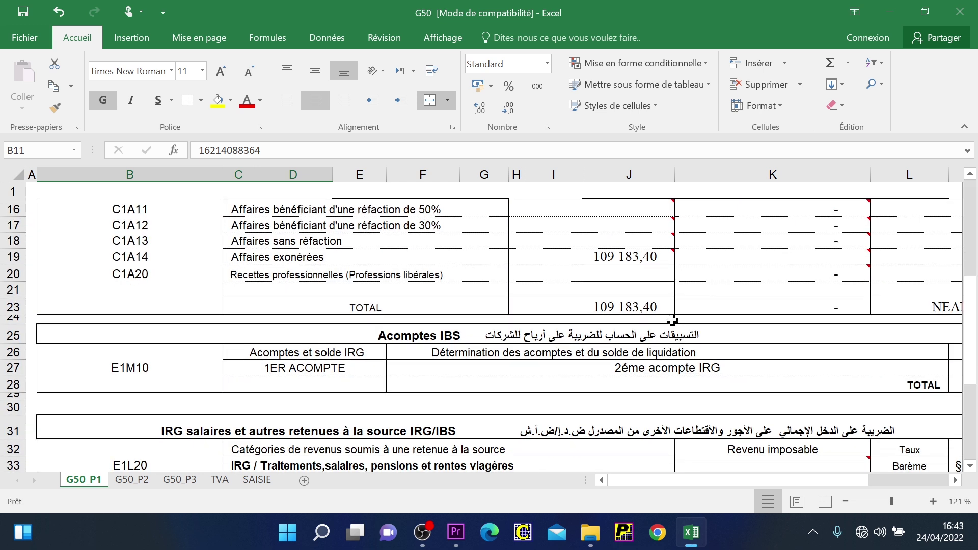
pyautogui.click(641, 256)
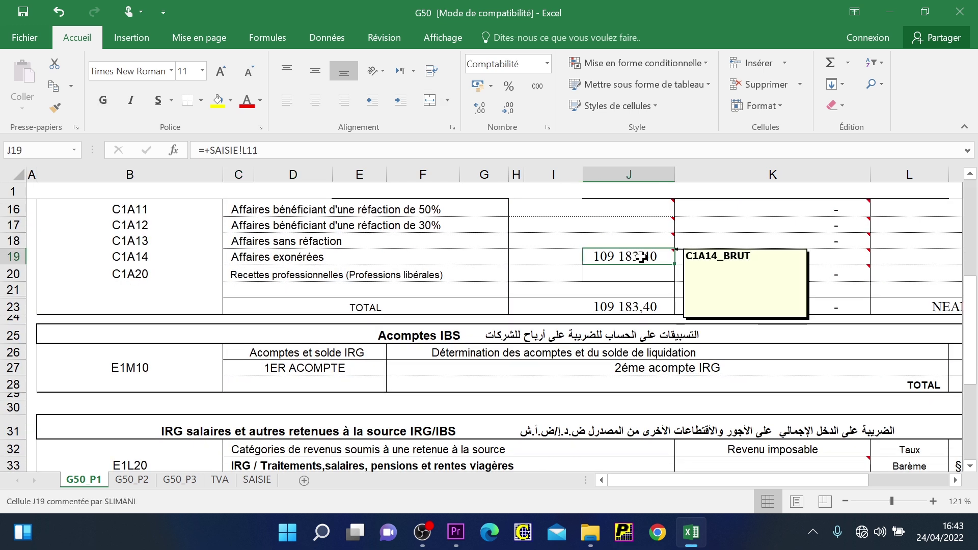
pyautogui.click(252, 481)
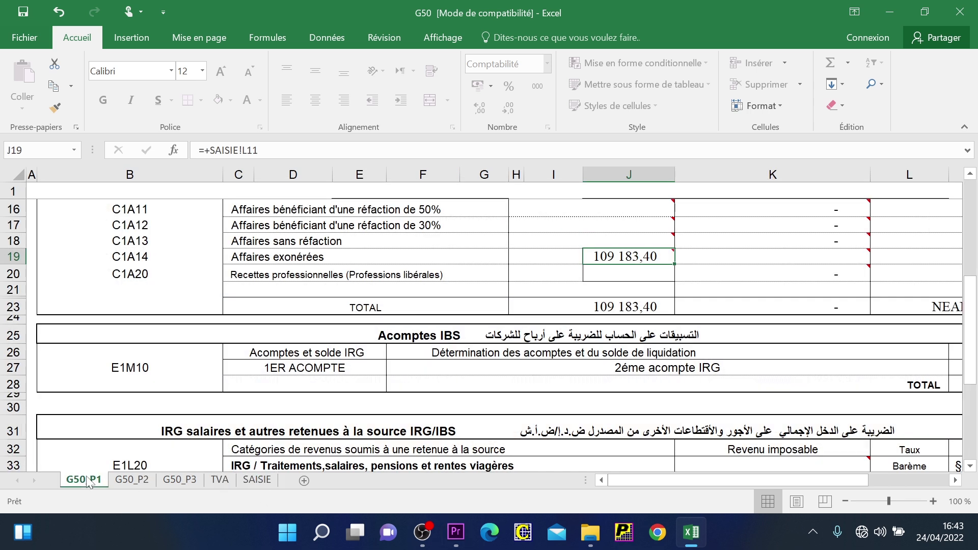
pyautogui.click(88, 481)
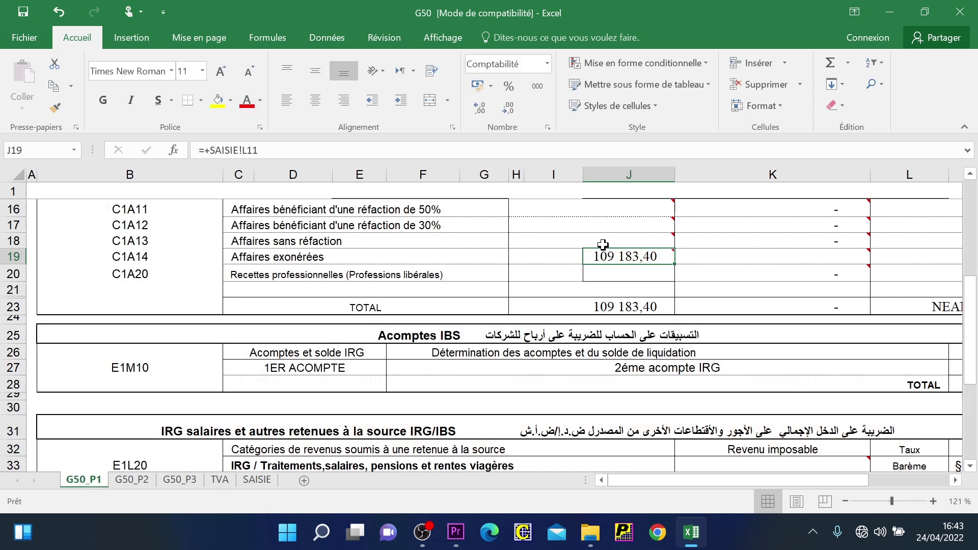
pyautogui.moveTo(633, 241)
pyautogui.moveTo(741, 277)
pyautogui.moveTo(655, 259)
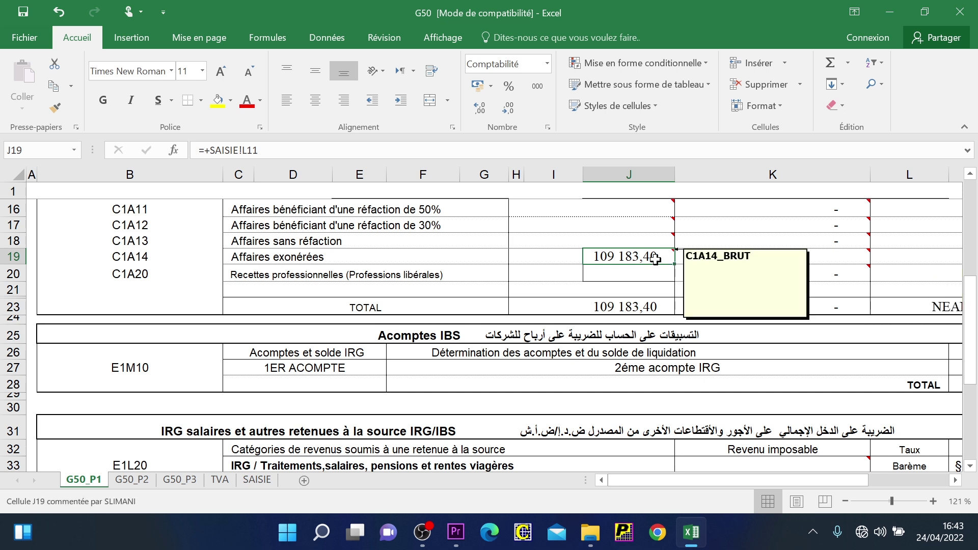
# Append the calculation "(1000 000X 12% X 30%)" to the "2éme acompte IRG" description in the Acomptes IBS table.
pyautogui.click(689, 367)
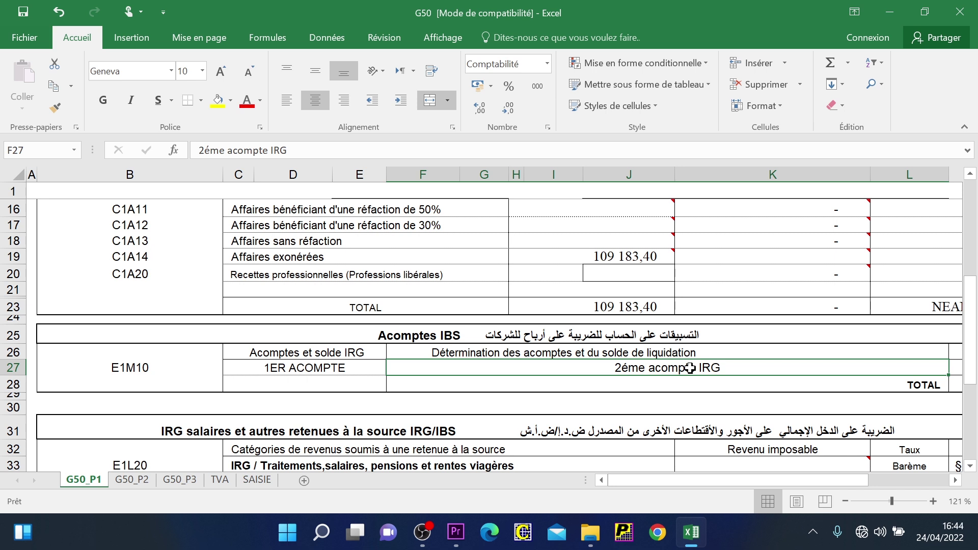
pyautogui.press('F2')
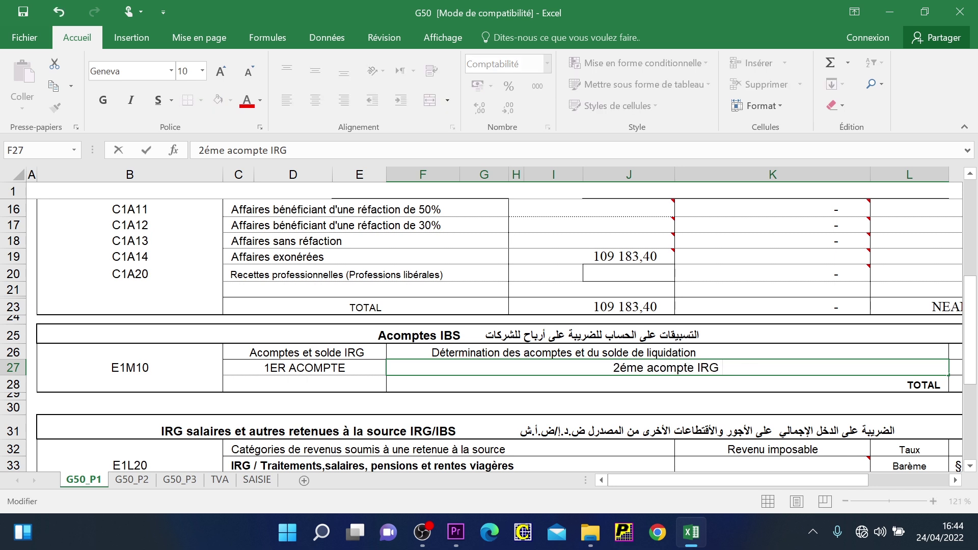
pyautogui.write('(')
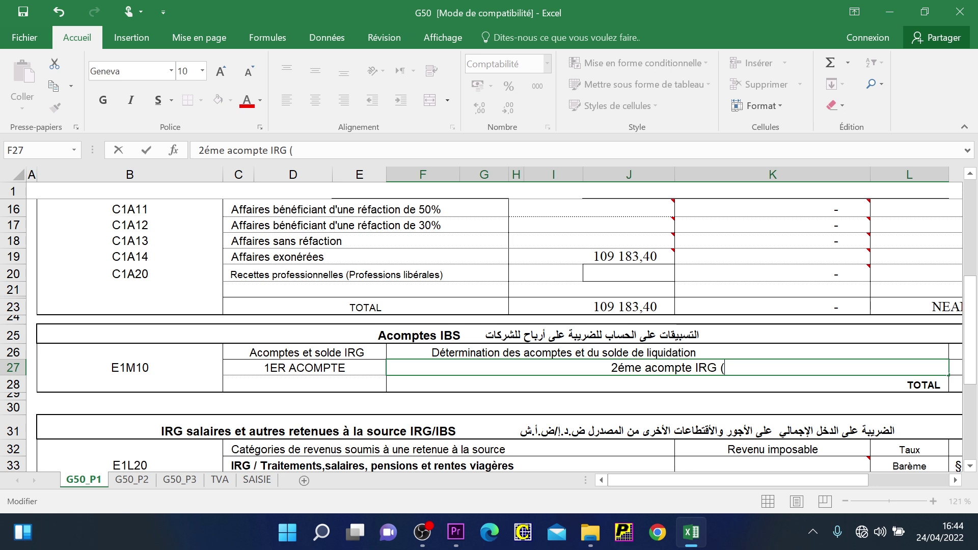
pyautogui.write('1000 000')
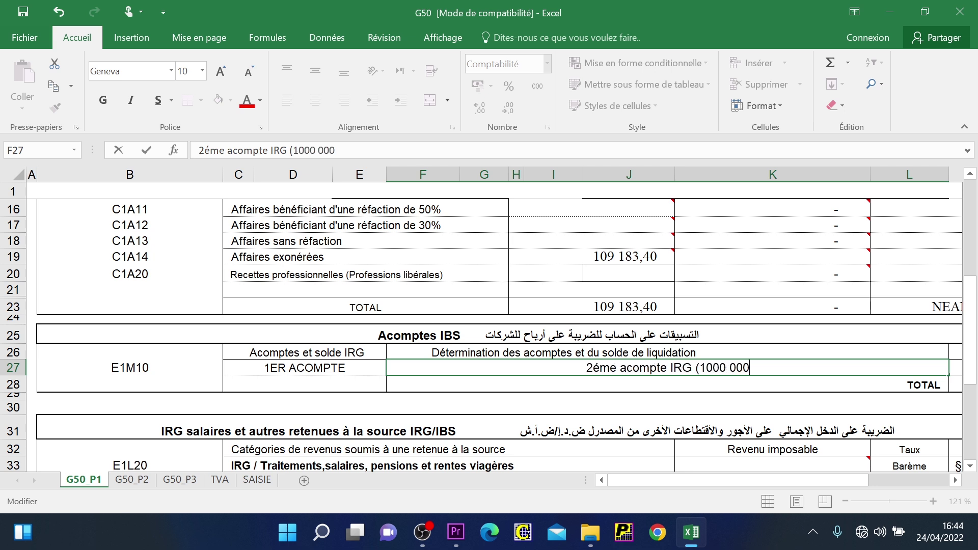
pyautogui.write('X')
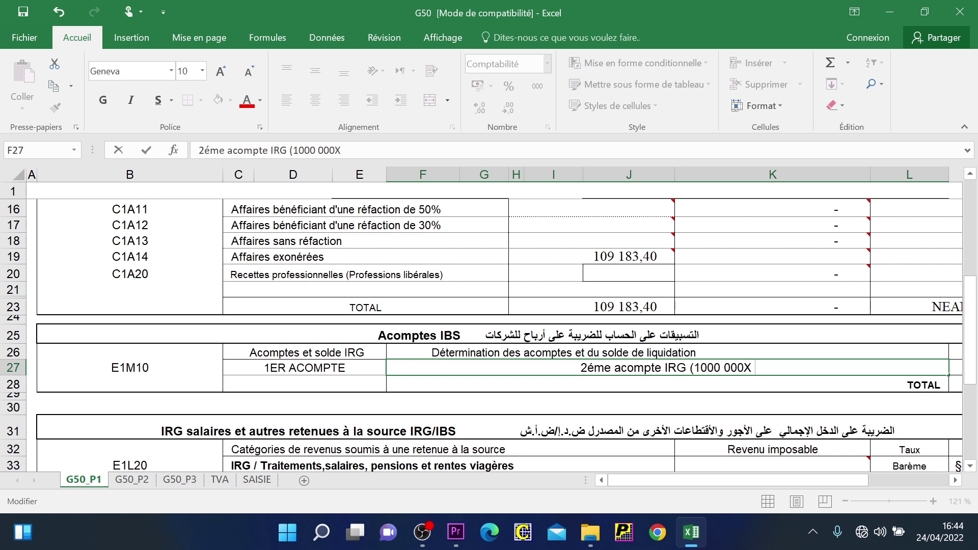
pyautogui.write(' 12')
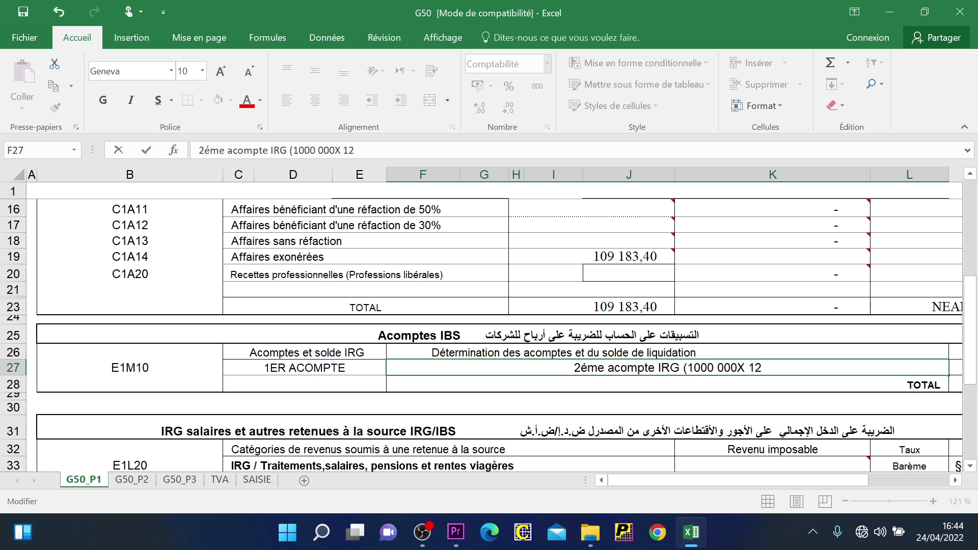
pyautogui.write('% X')
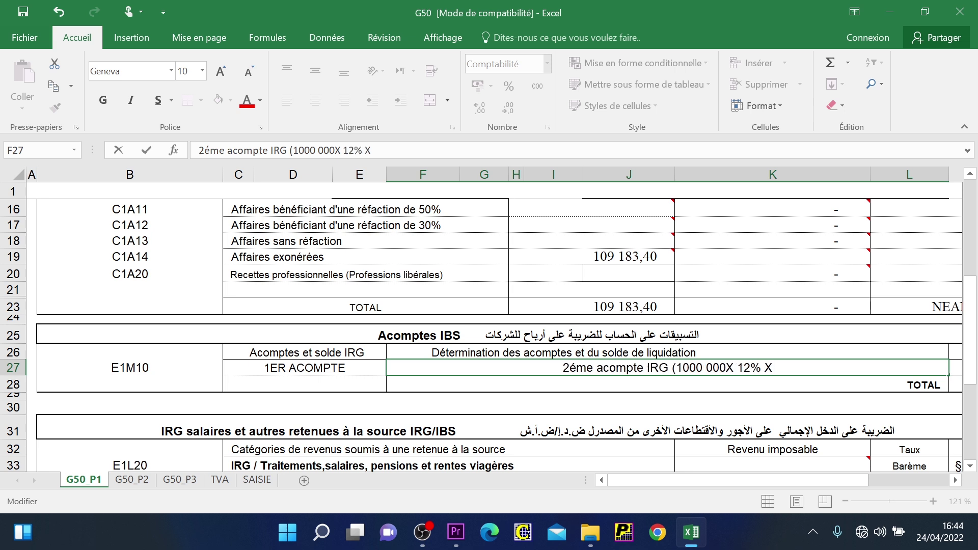
pyautogui.write(' 30')
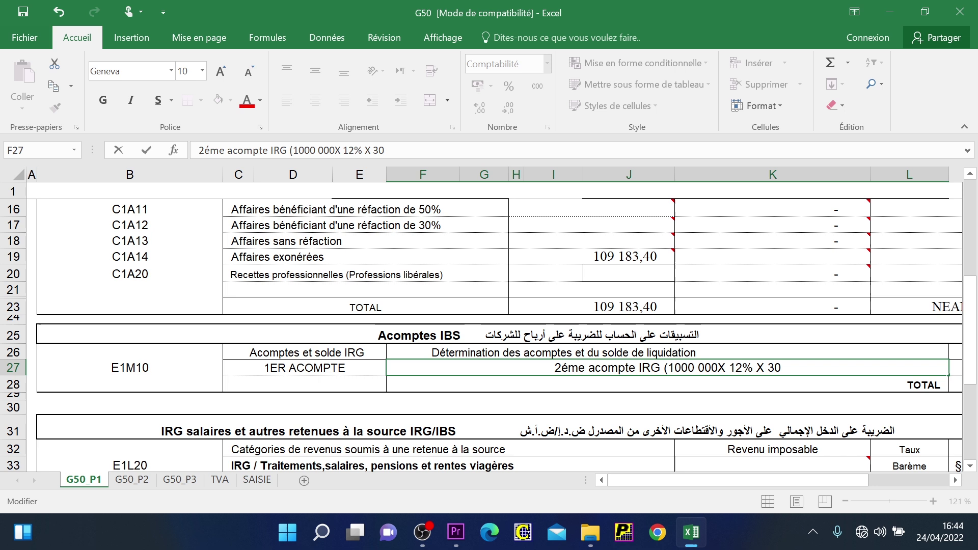
pyautogui.write('%')
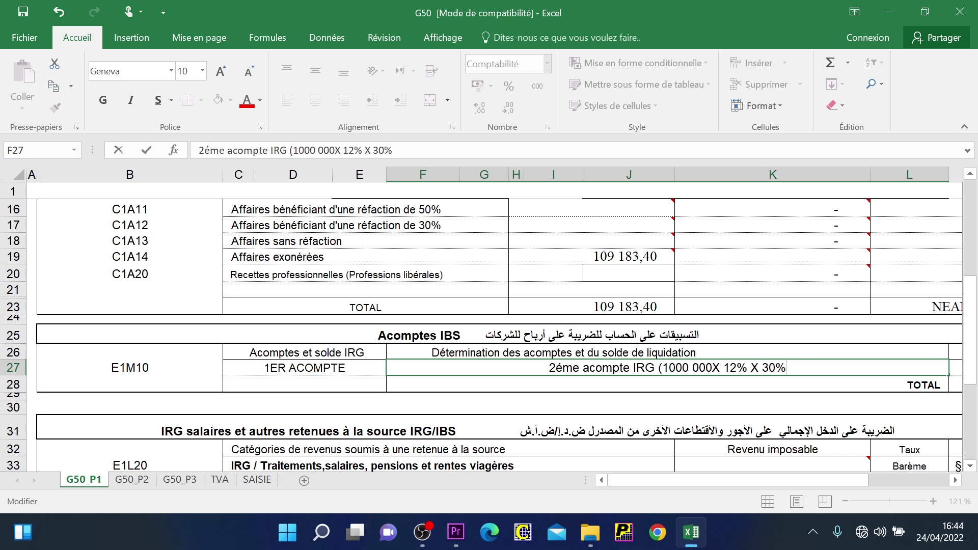
pyautogui.write(')')
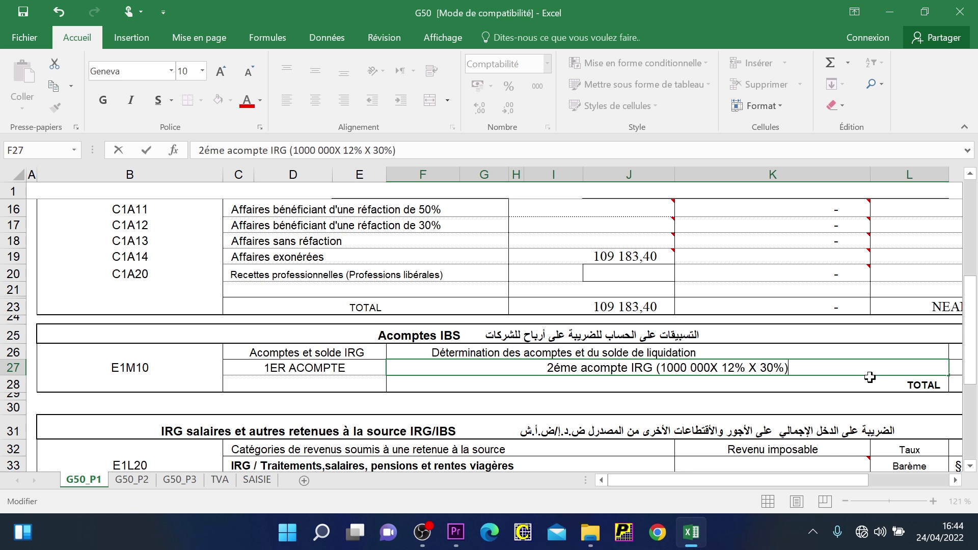
# Enter 36000 as both the amount payable for the 2éme acompte IRG and the Acomptes IBS total.
pyautogui.click(952, 367)
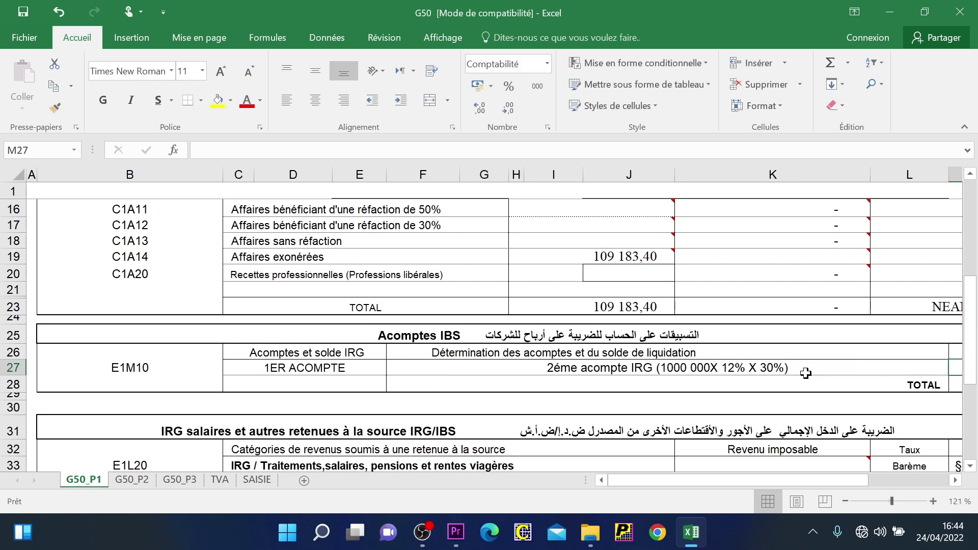
pyautogui.hscroll(2, 806, 374)
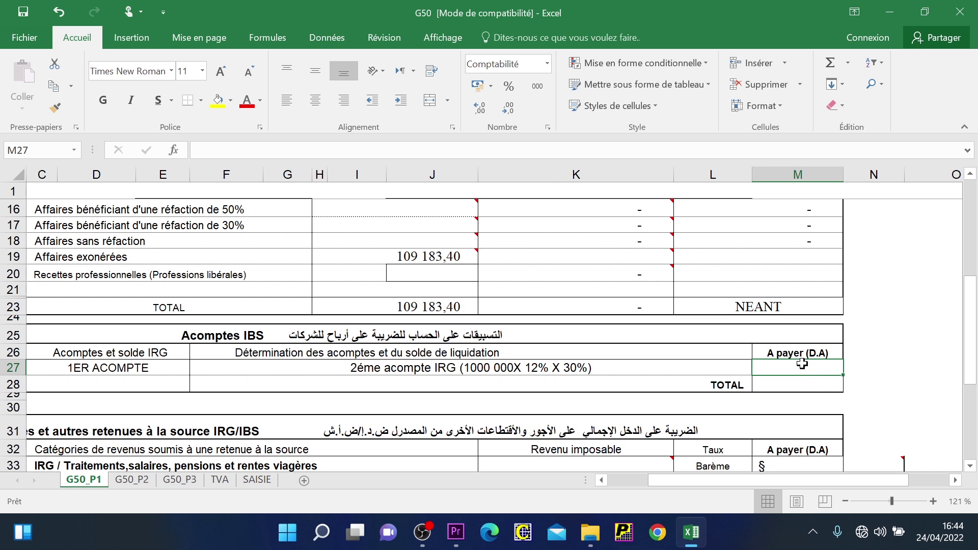
pyautogui.write('36000')
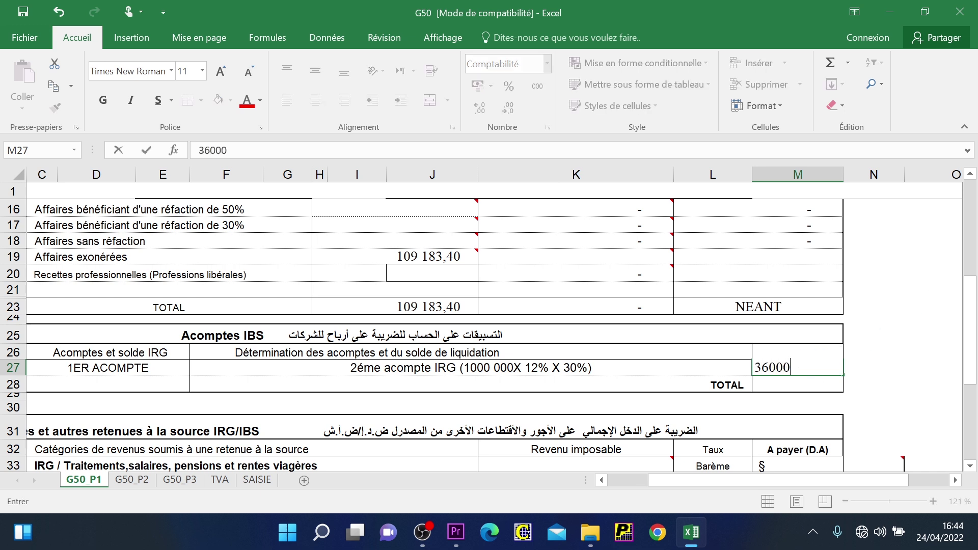
pyautogui.press('Return')
pyautogui.write('36000')
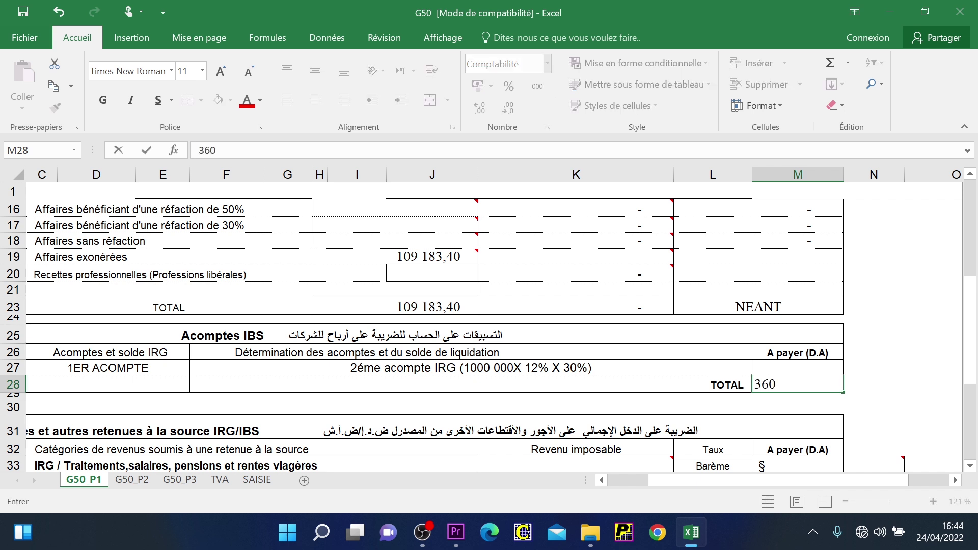
pyautogui.press('Return')
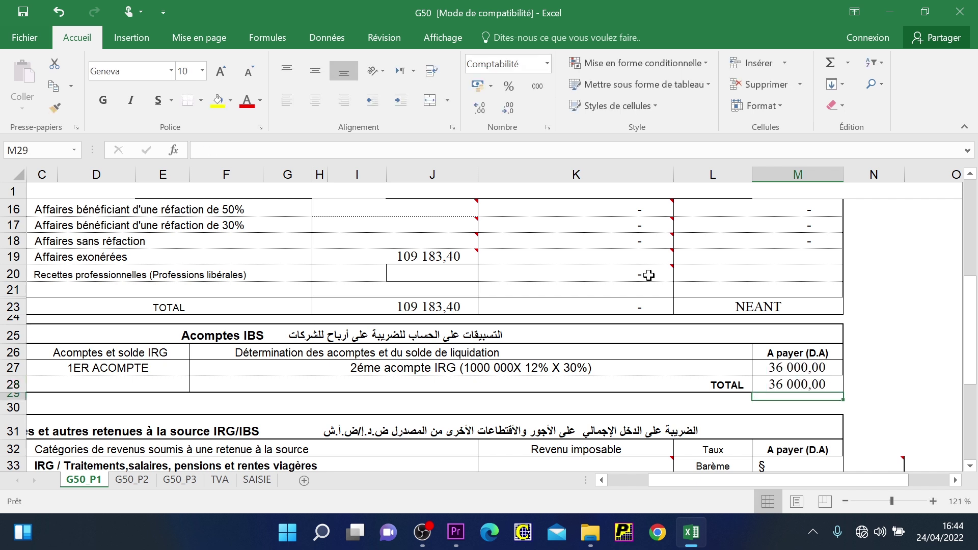
# Review the recapitulation and the Droit de timbre table on the G50_P2 sheet, and return to the SAISIE sheet to compare.
pyautogui.moveTo(494, 254)
pyautogui.click(152, 481)
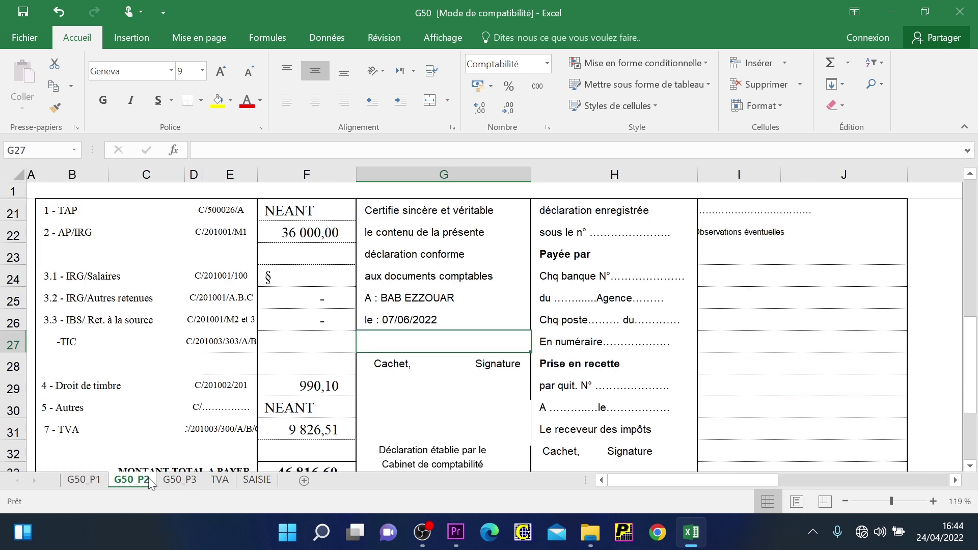
pyautogui.scroll(6, 152, 483)
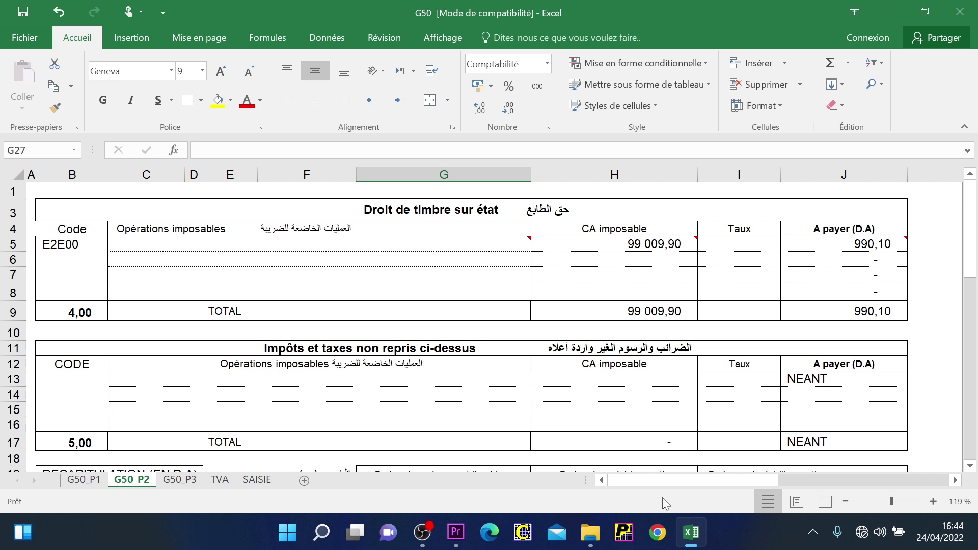
pyautogui.click(258, 480)
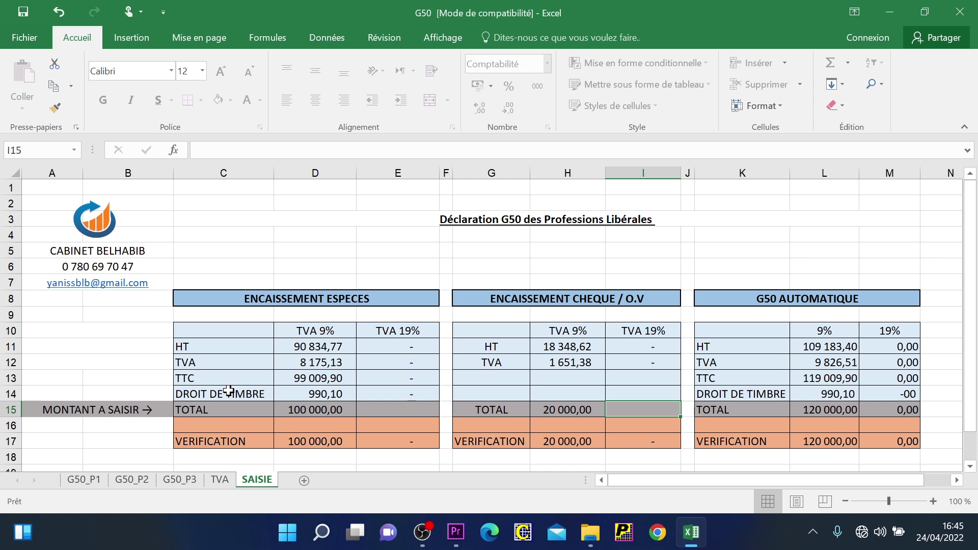
# Review the G50_P2 recapitulation down to the total amount payable, and the taxable turnover table on the G50_P3 sheet.
pyautogui.click(141, 482)
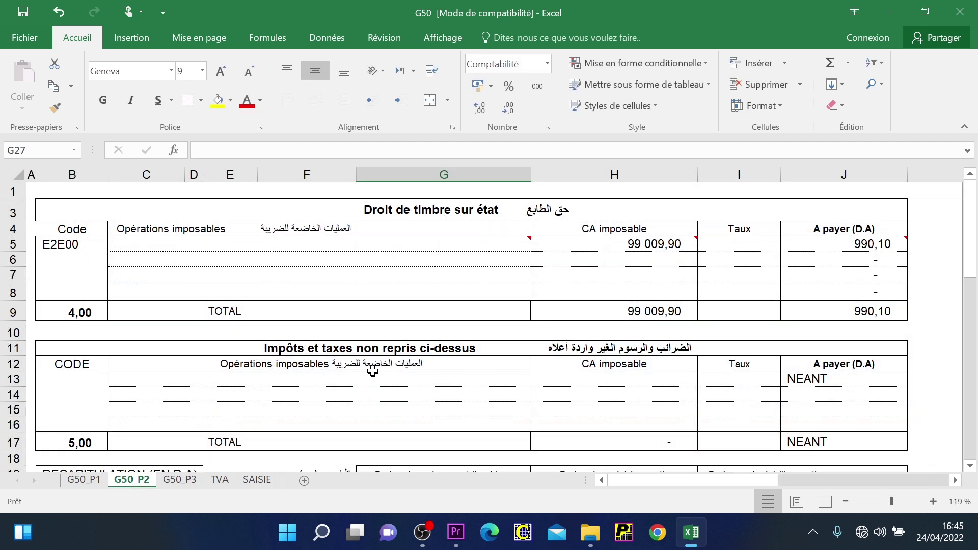
pyautogui.scroll(-3, 372, 370)
pyautogui.scroll(-2, 372, 371)
pyautogui.scroll(-2, 372, 370)
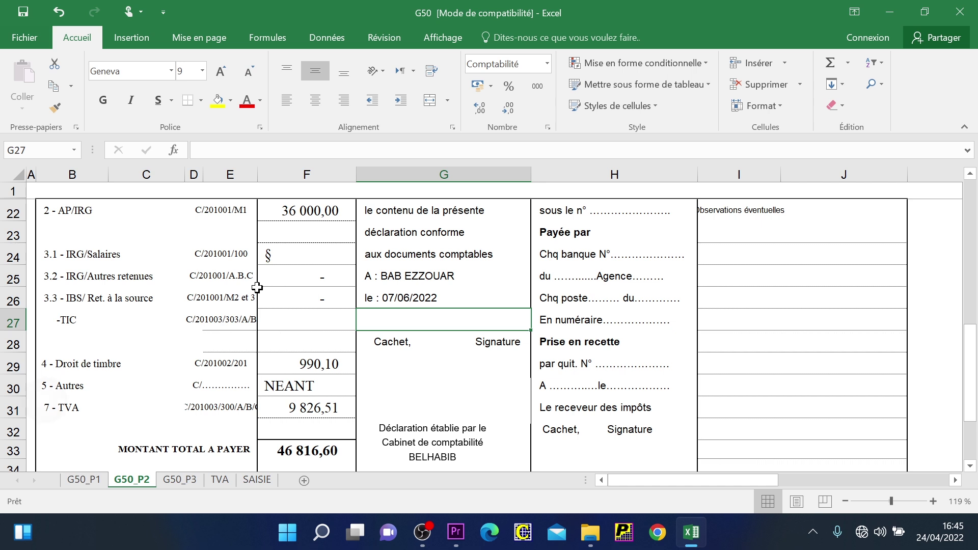
pyautogui.scroll(-1, 257, 288)
pyautogui.scroll(2, 130, 287)
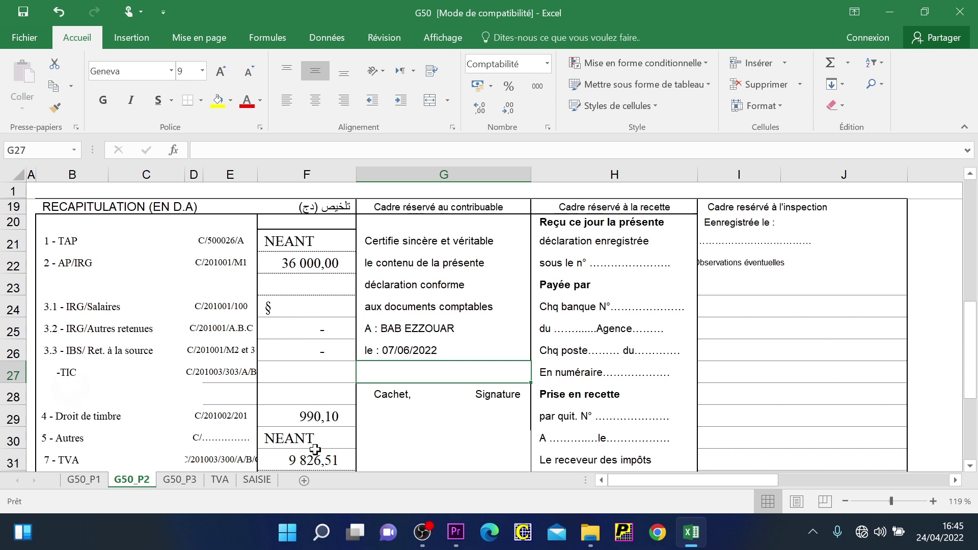
pyautogui.scroll(-1, 315, 449)
pyautogui.click(173, 481)
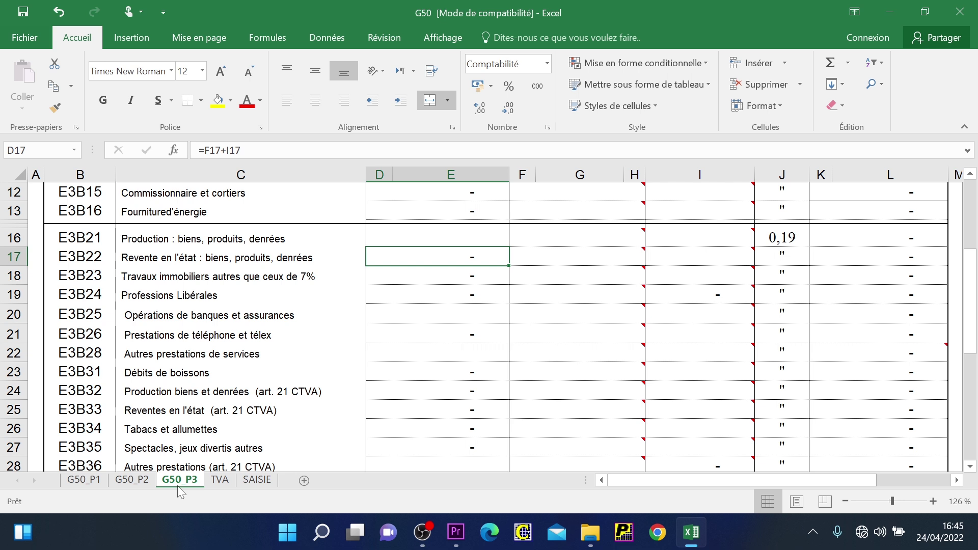
pyautogui.scroll(4, 178, 485)
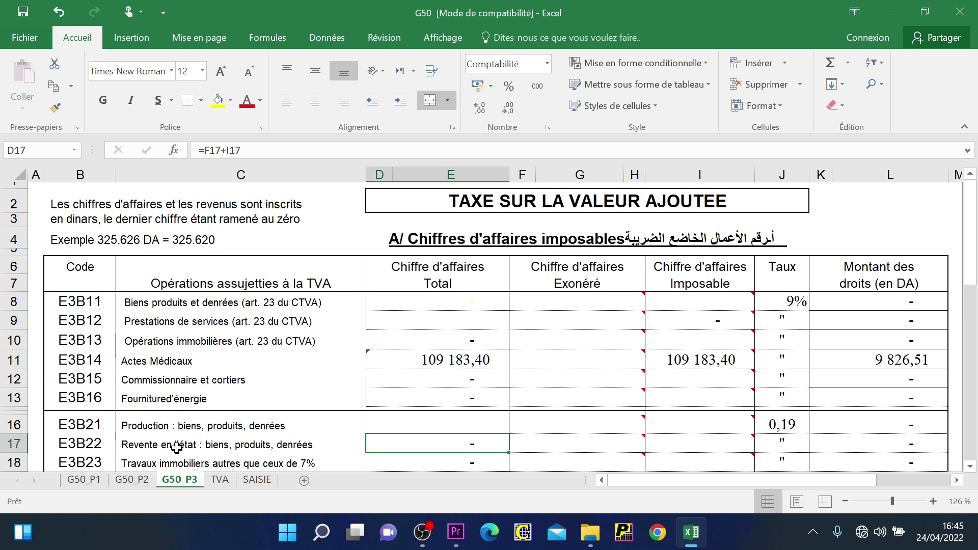
# Check the place and date lines in the "Cadre réservé au contribuable" box on the G50_P2 sheet.
pyautogui.click(131, 480)
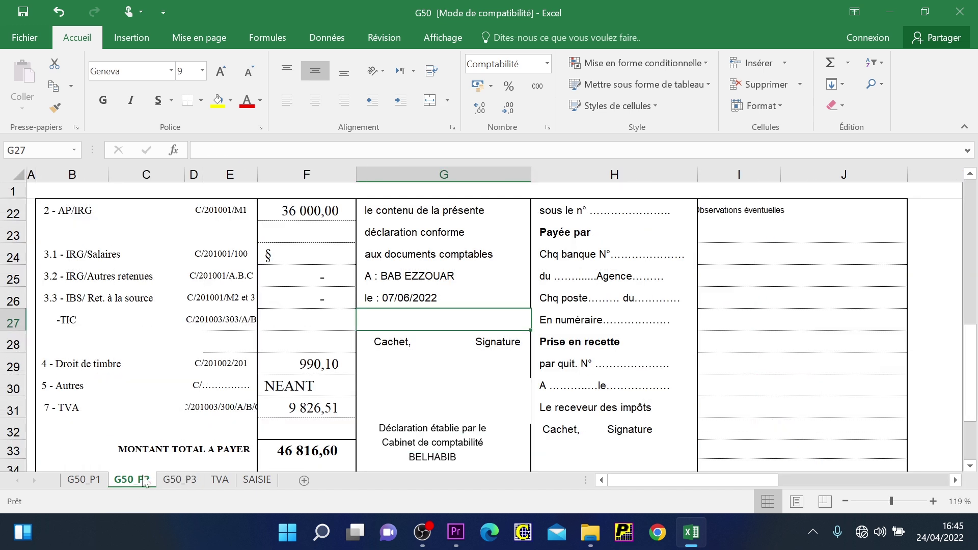
pyautogui.click(412, 369)
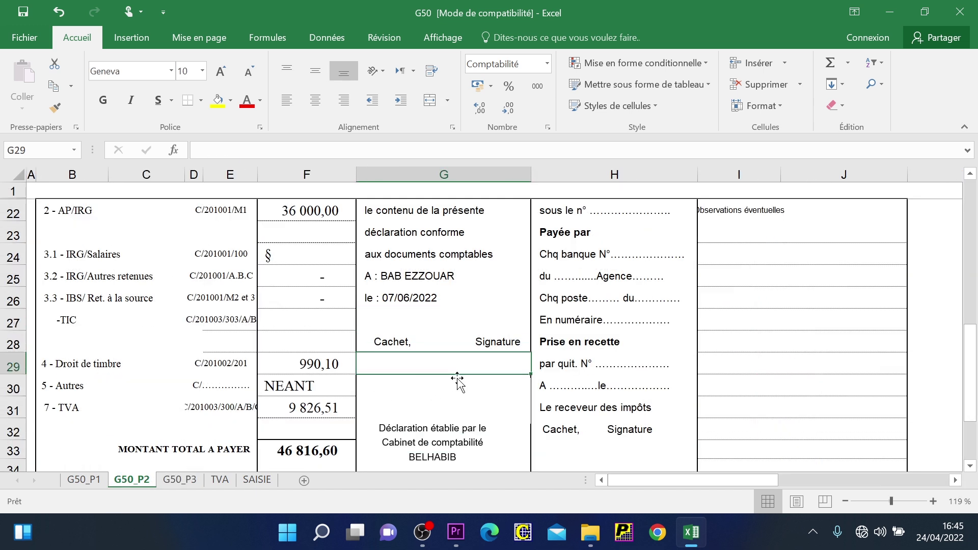
pyautogui.click(404, 277)
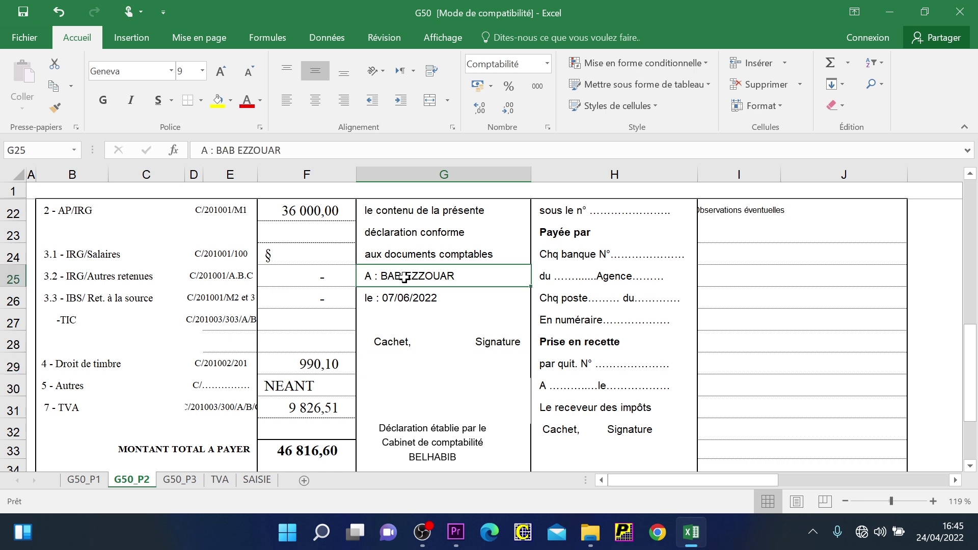
pyautogui.click(417, 299)
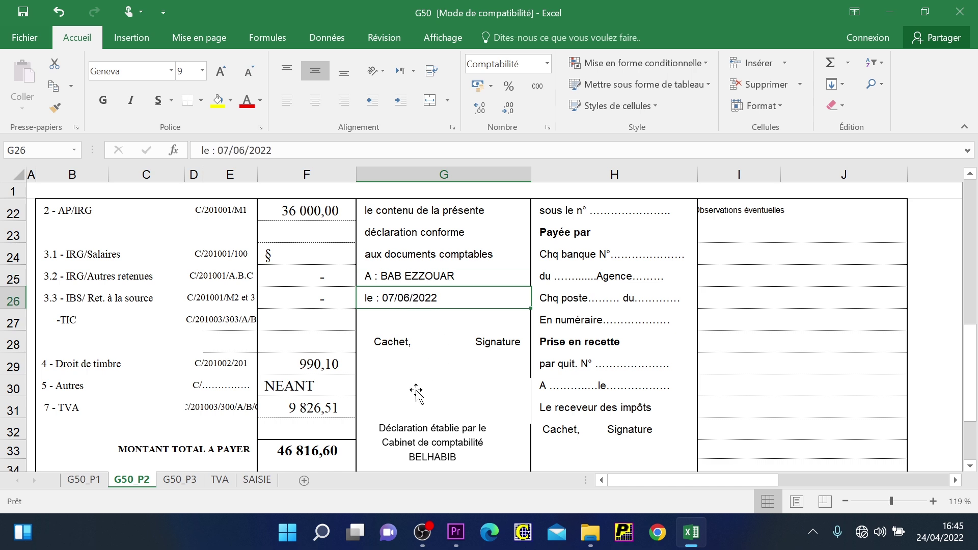
pyautogui.scroll(6, 416, 392)
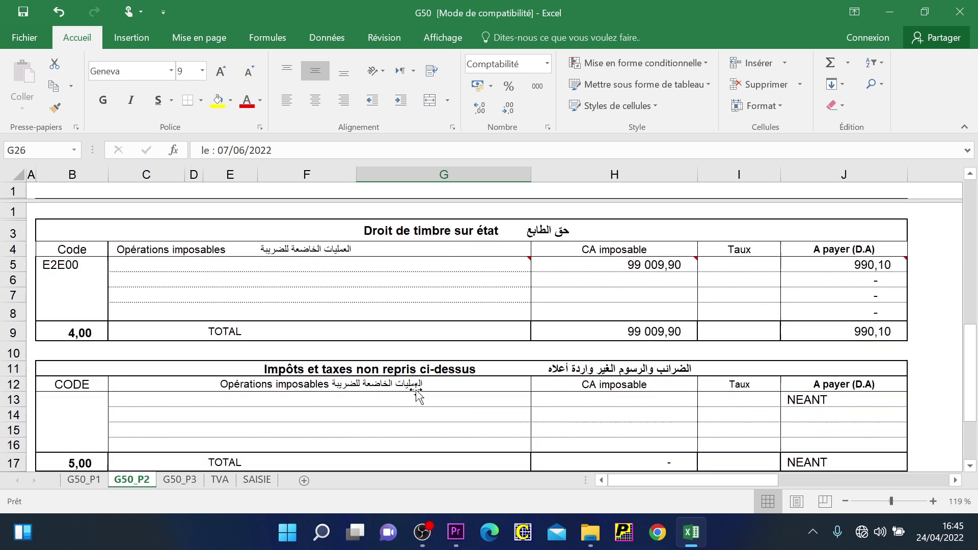
# Enter 30000 as the Revenu imposable for IRG / Traitements, salaires, pensions et rentes viagères on the G50_P1 sheet.
pyautogui.click(85, 479)
pyautogui.scroll(-5, 95, 486)
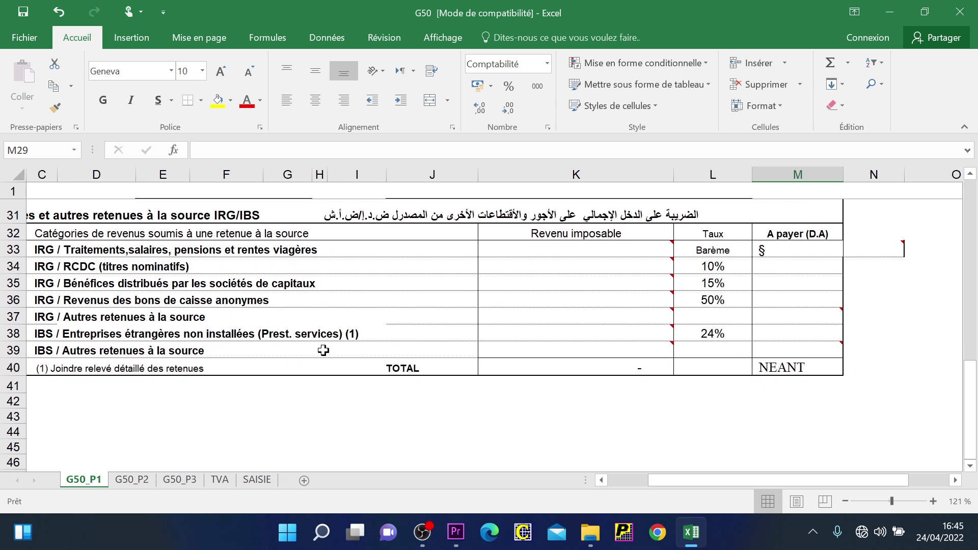
pyautogui.click(588, 253)
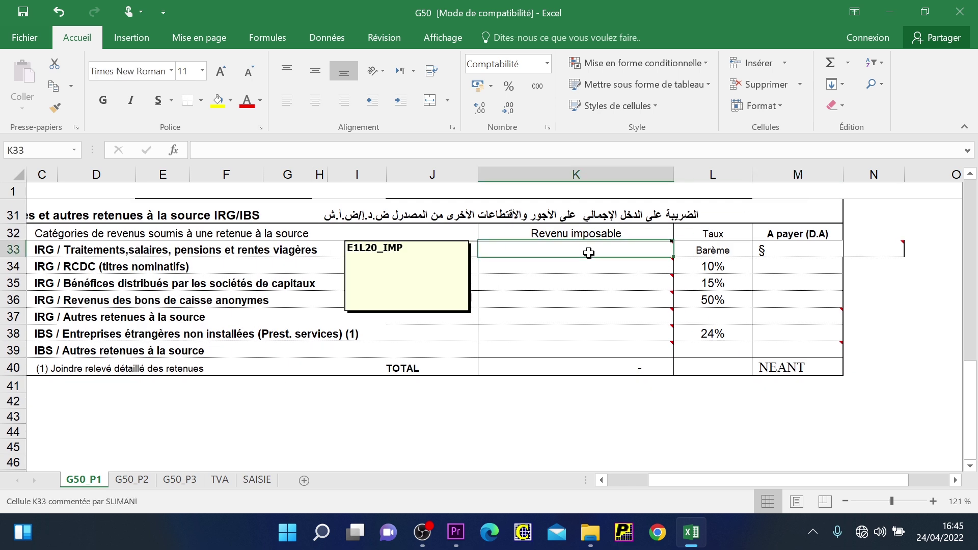
pyautogui.write('300000')
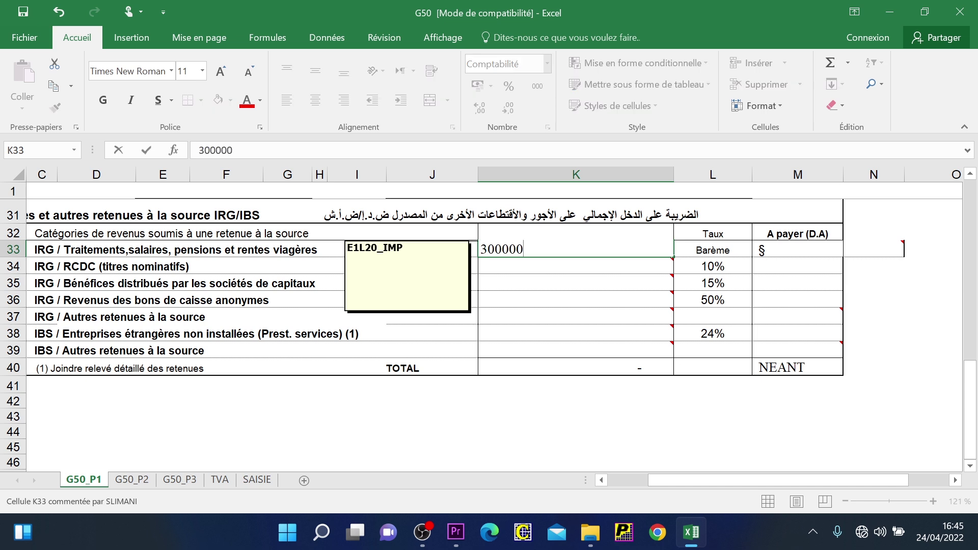
pyautogui.press('Return')
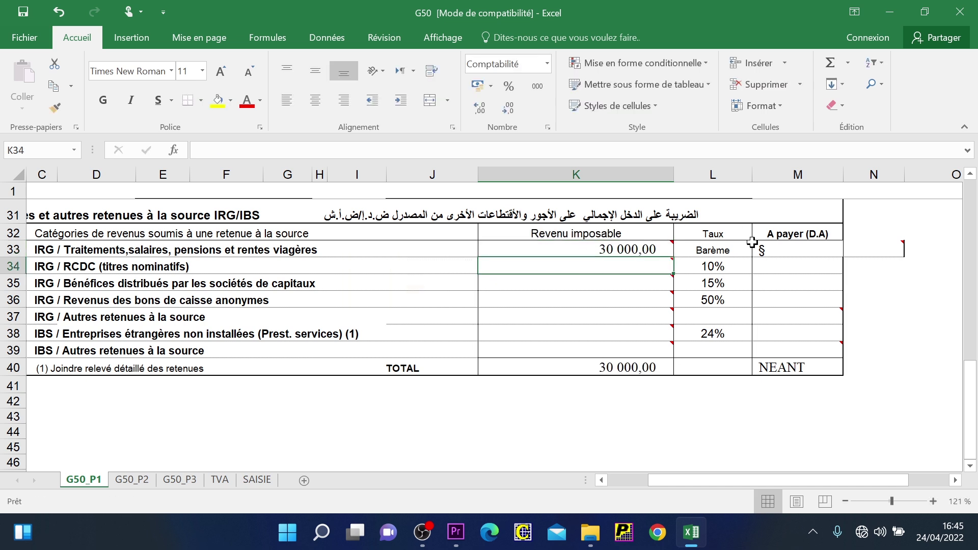
# Replace the salary IRG entry under "A payer (D.A)" with "-" and check the IRG/Salaires line in the G50_P2 recapitulation.
pyautogui.click(767, 253)
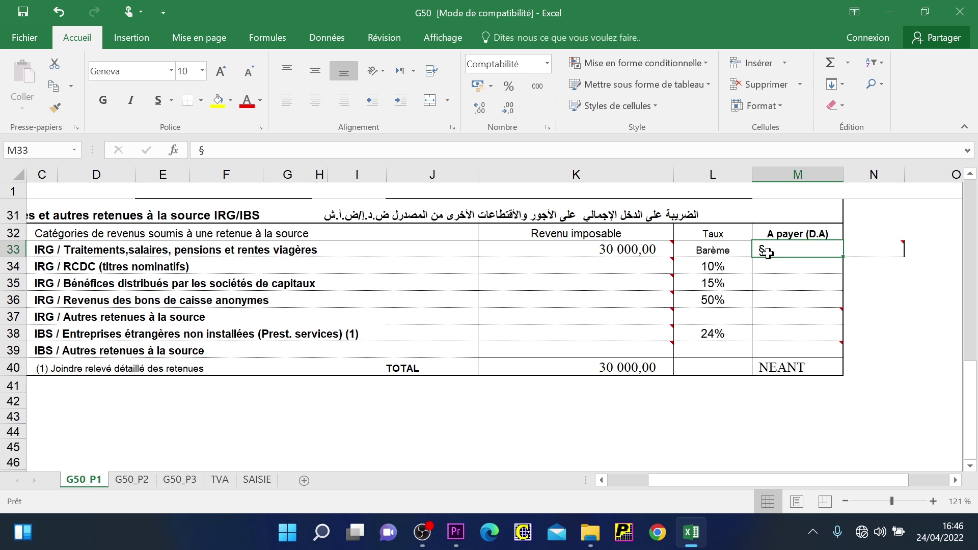
pyautogui.write('-$')
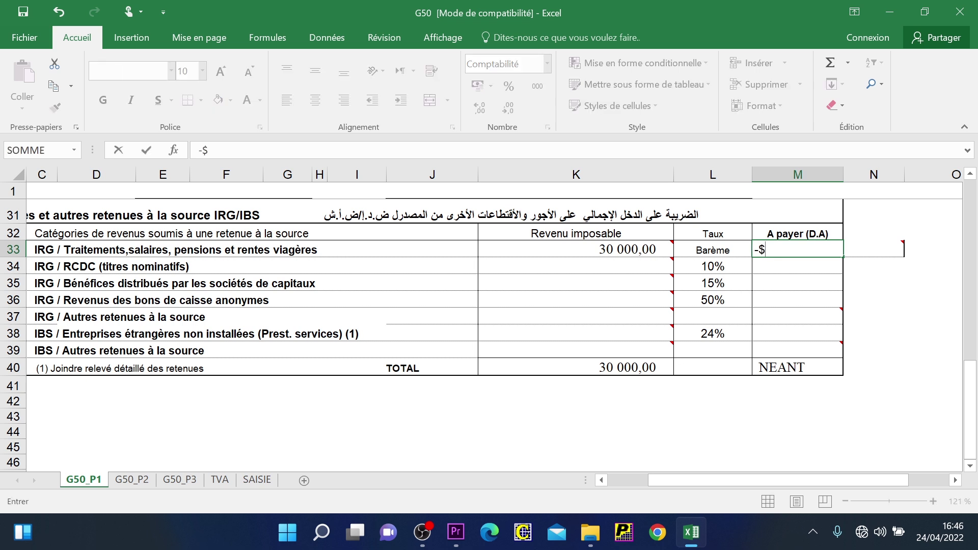
pyautogui.press('Return')
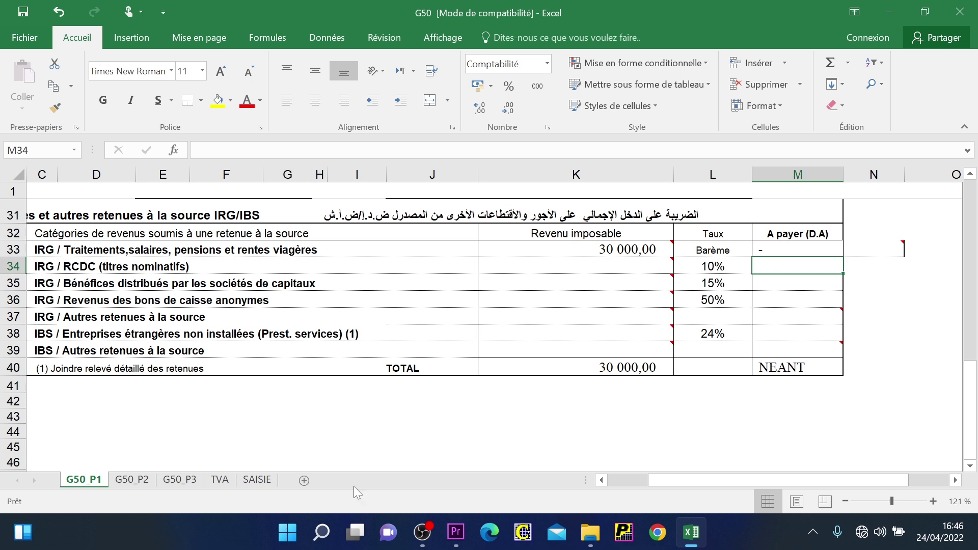
pyautogui.click(144, 479)
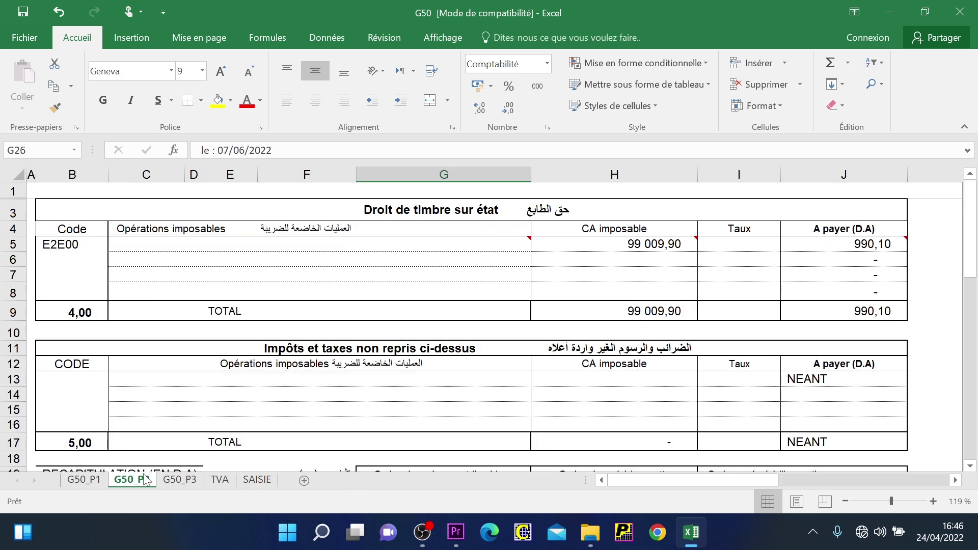
pyautogui.scroll(-6, 144, 479)
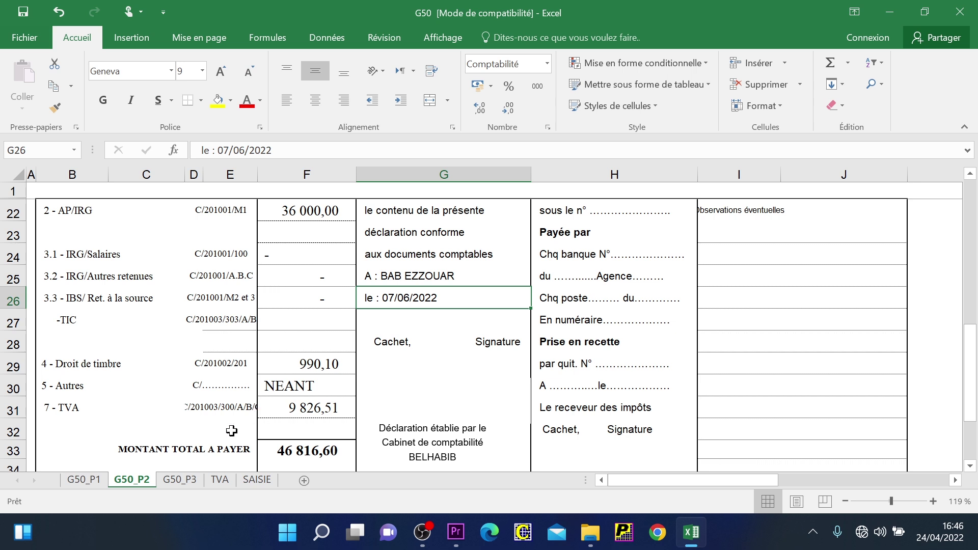
# Enter 10000 as the E3B92 deduction for TVA / achats de matières et services on the G50_P3 sheet.
pyautogui.click(213, 484)
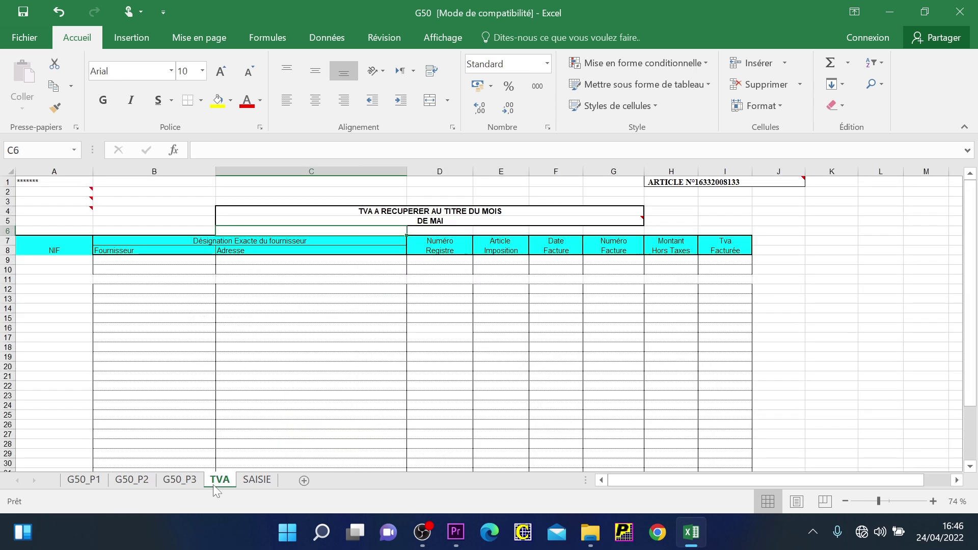
pyautogui.click(180, 479)
pyautogui.scroll(-6, 179, 480)
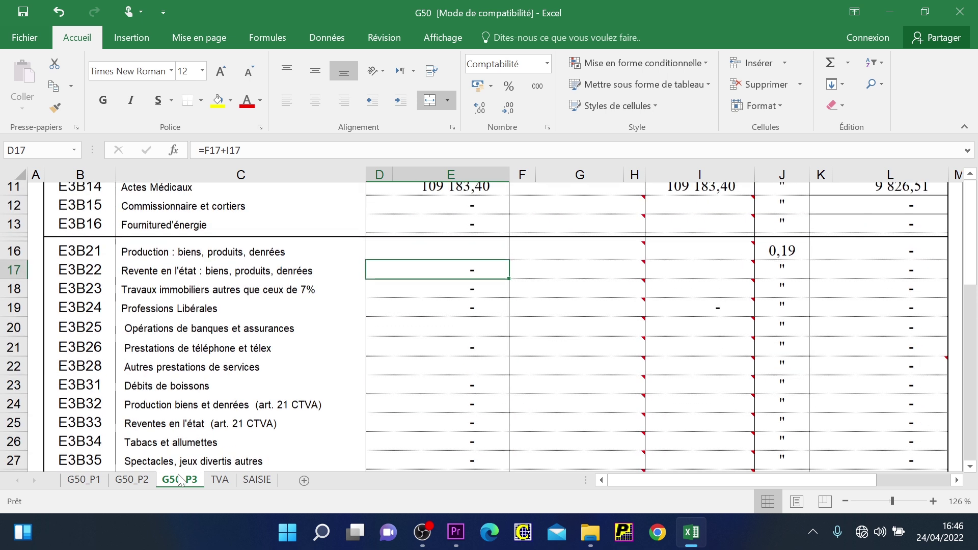
pyautogui.scroll(-2, 179, 479)
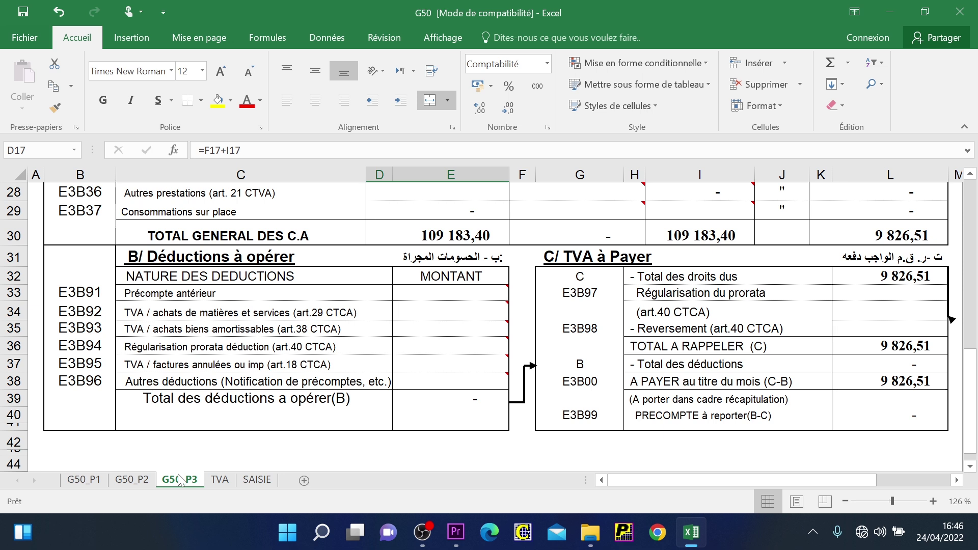
pyautogui.click(426, 312)
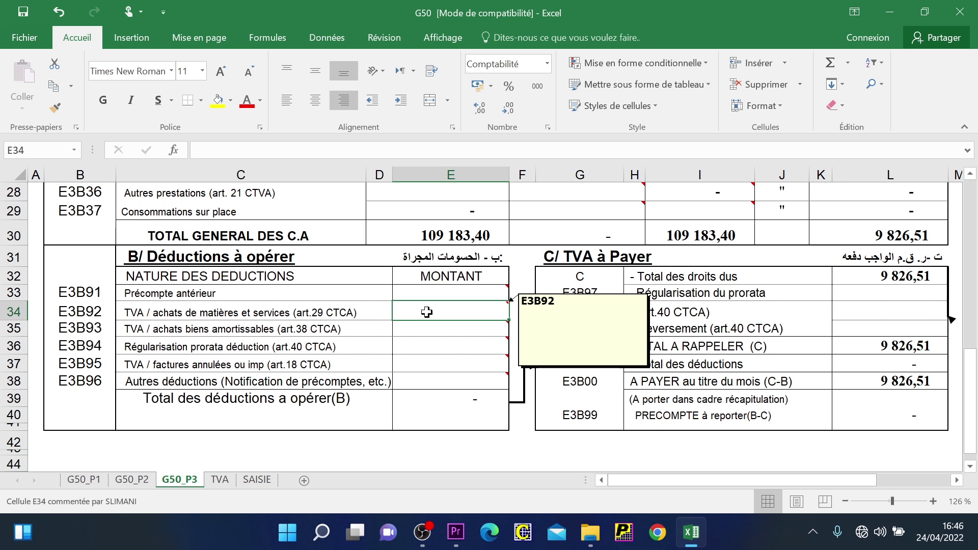
pyautogui.write('10')
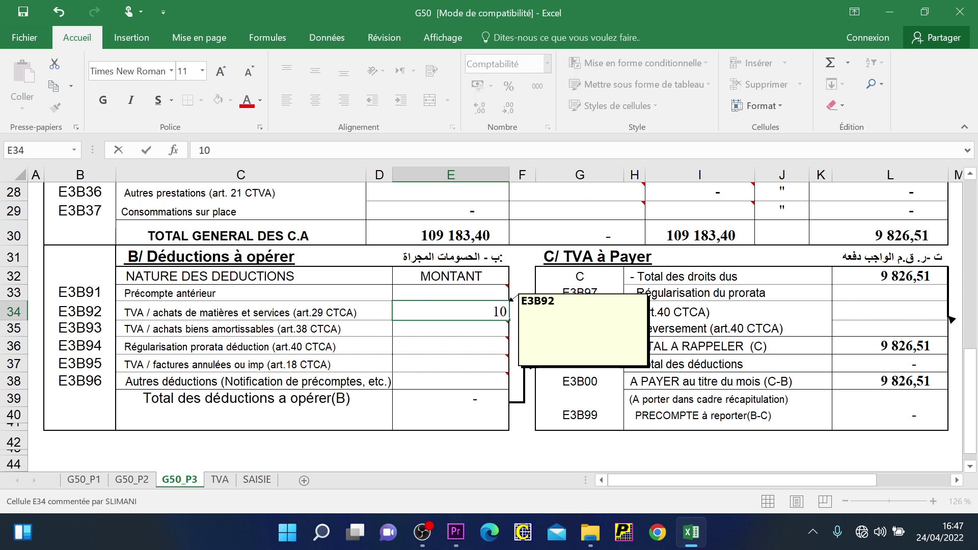
pyautogui.write('000')
pyautogui.press('Return')
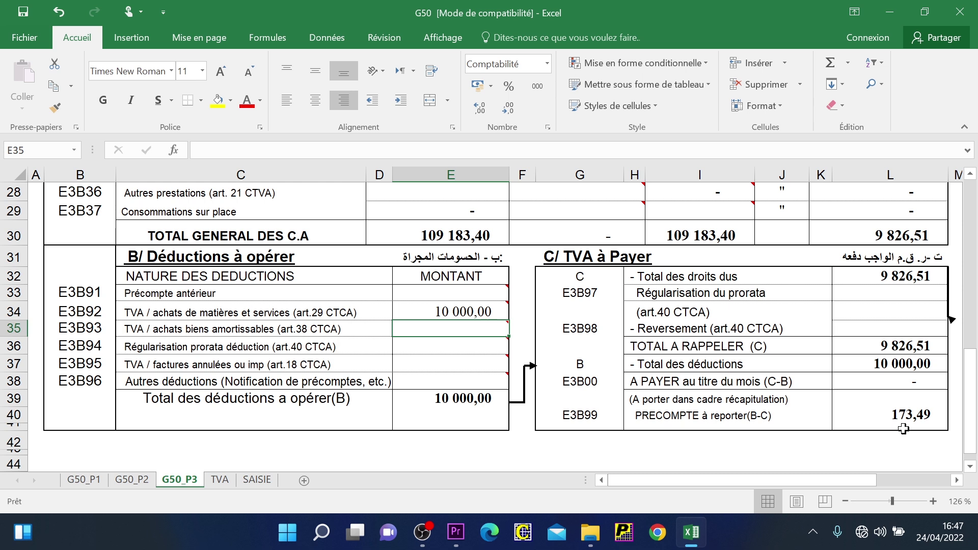
# Check the effect of the purchase deduction on the TVA line and total in G50_P2, and return to the G50_P3 deductions.
pyautogui.click(127, 479)
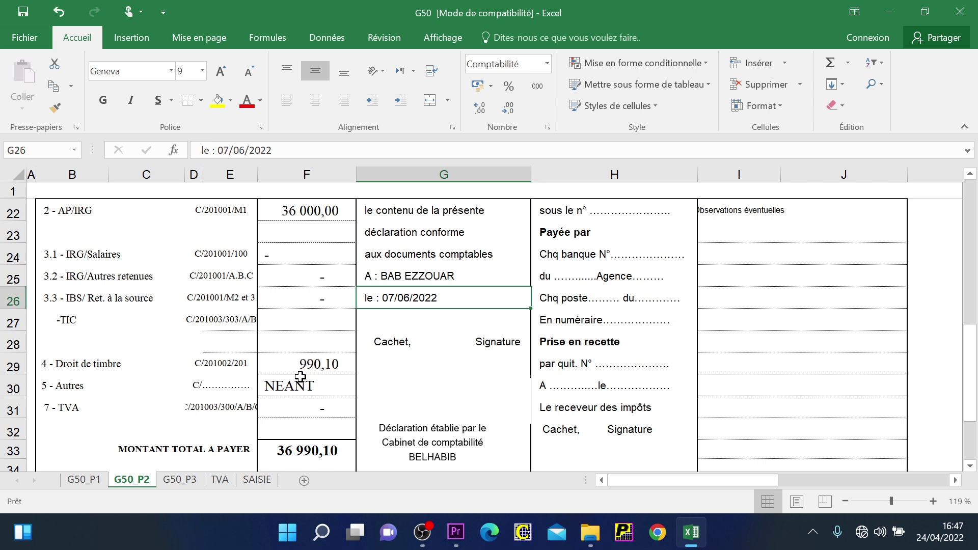
pyautogui.click(229, 479)
pyautogui.click(197, 480)
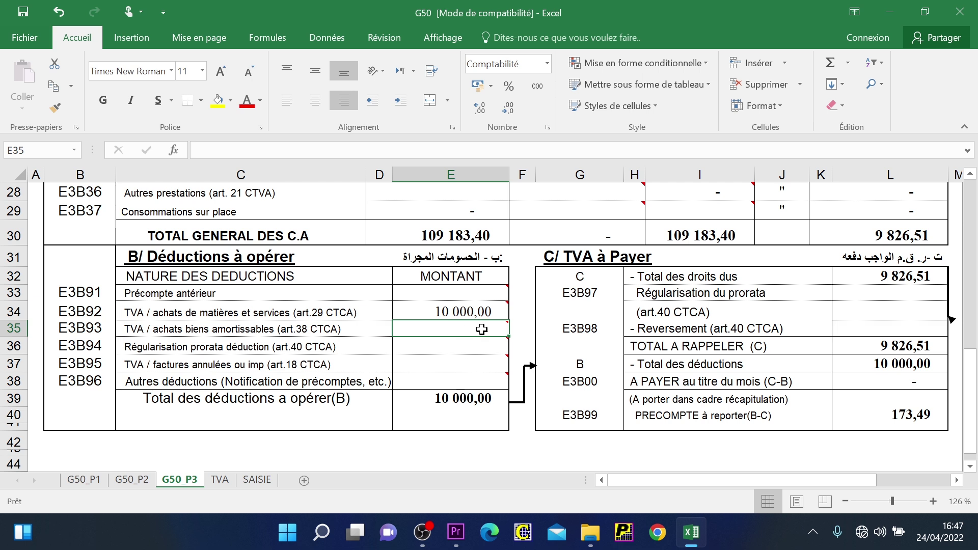
pyautogui.moveTo(453, 309)
pyautogui.moveTo(423, 312)
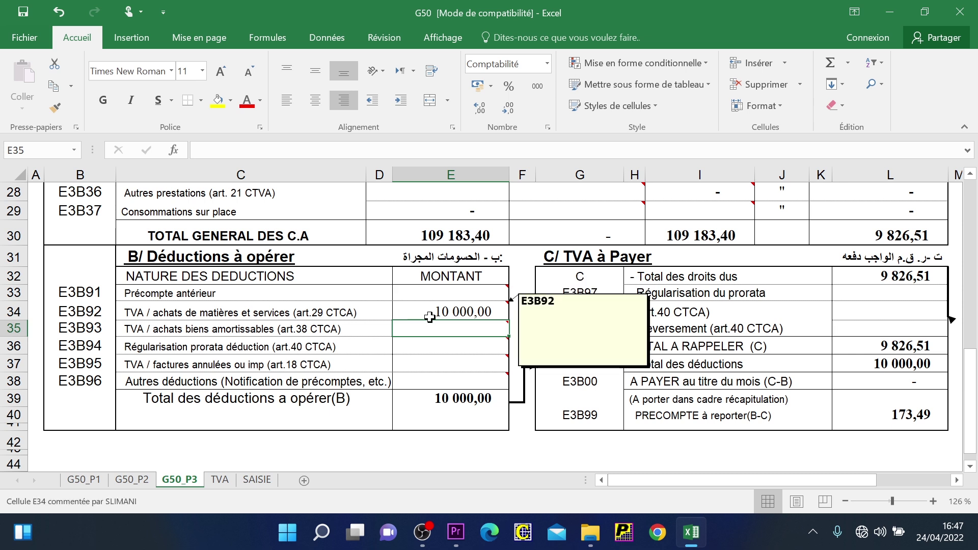
# Examine the supplier invoice columns of the recoverable TVA table on the TVA sheet, and return to the SAISIE sheet.
pyautogui.click(220, 480)
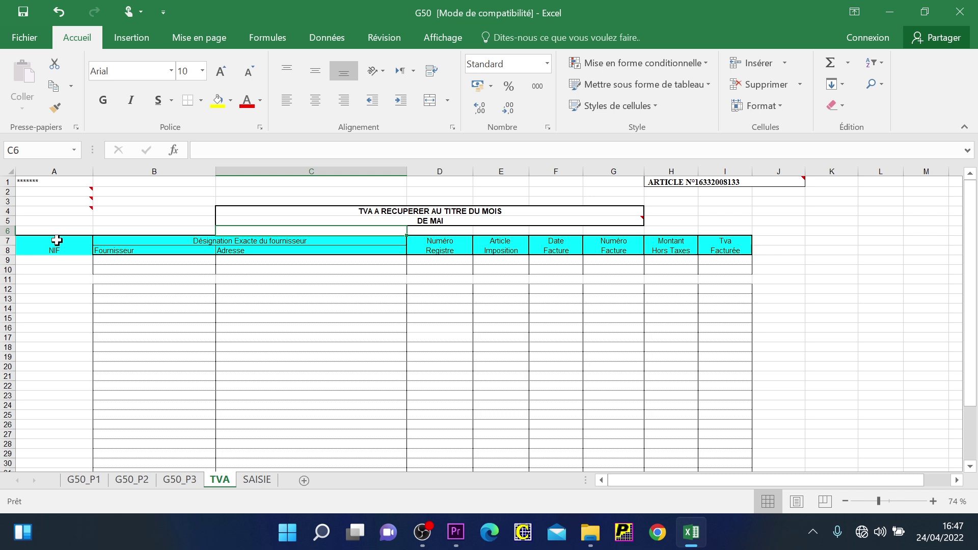
pyautogui.click(57, 273)
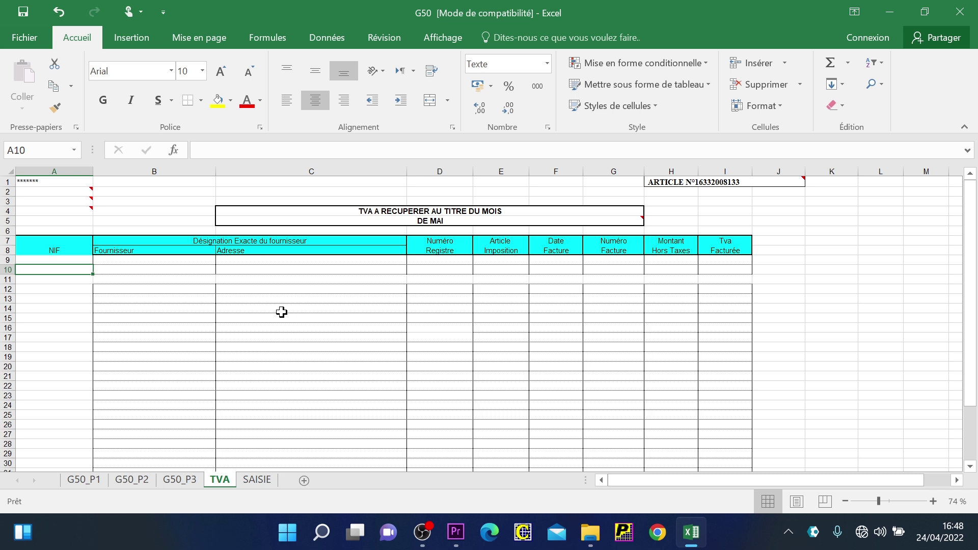
pyautogui.click(270, 483)
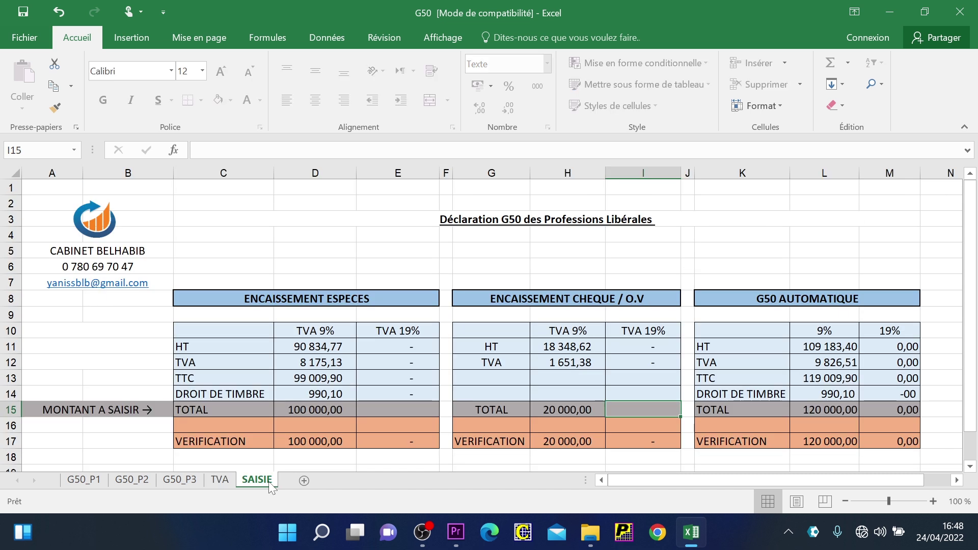